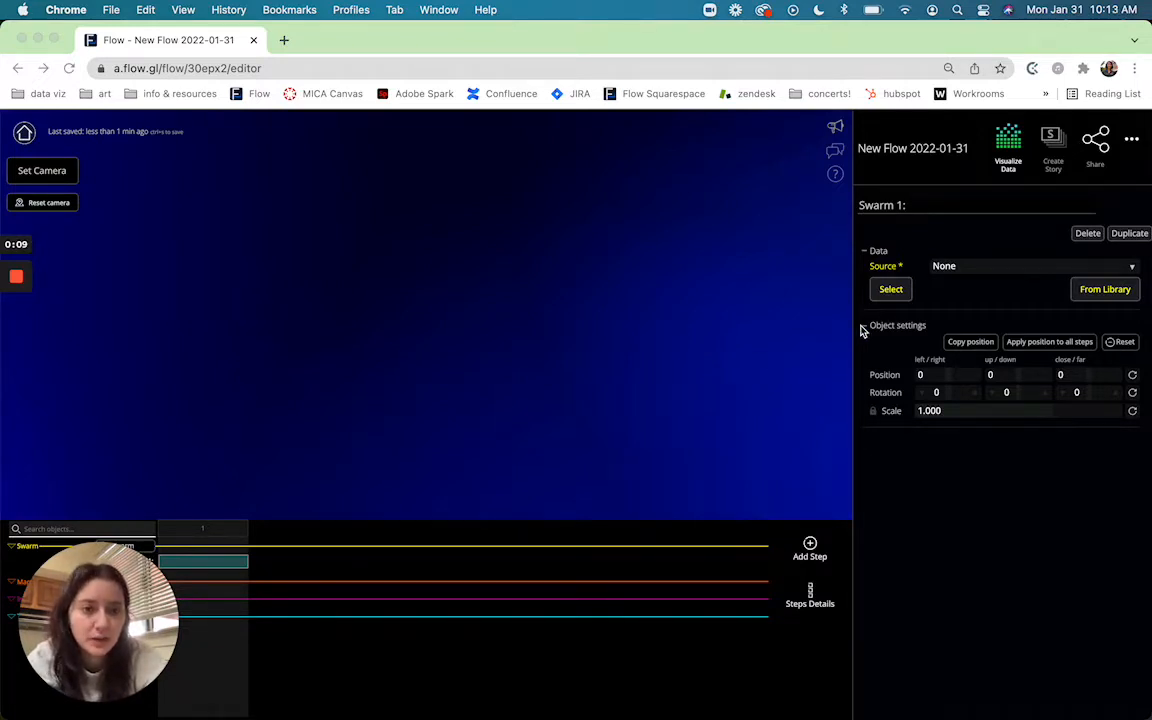
Load the Global Life Expectancy dataset from the Data Library into the swarm
left_click(1106, 292)
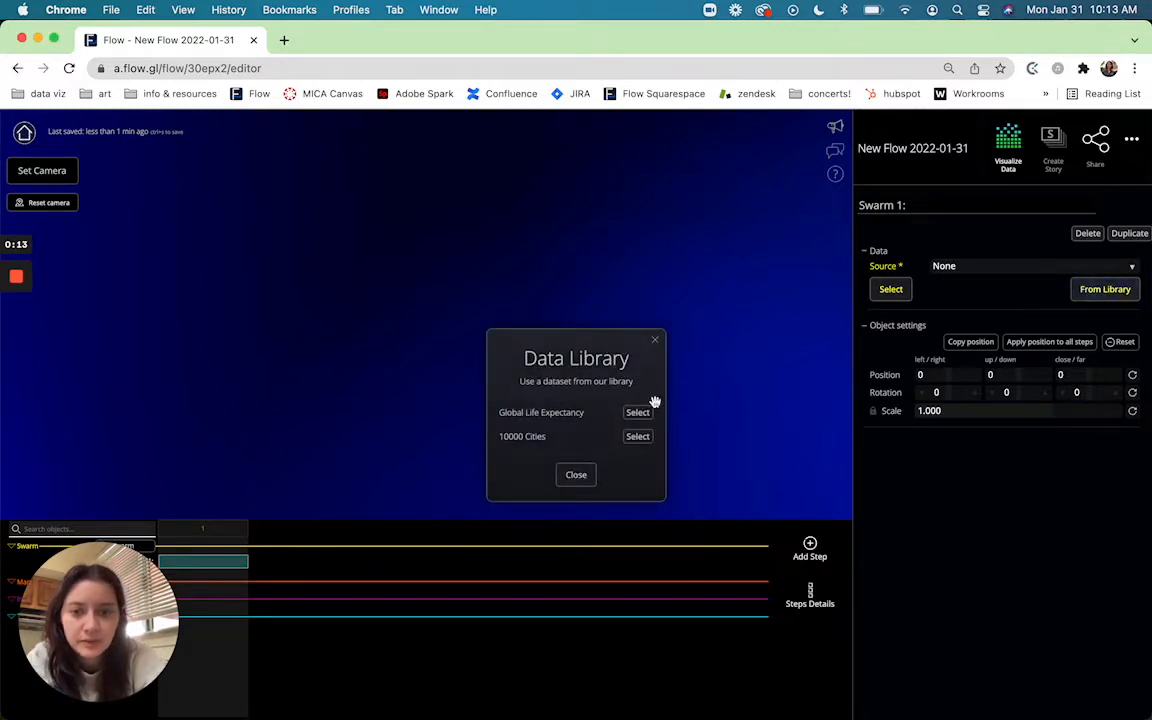
left_click(635, 414)
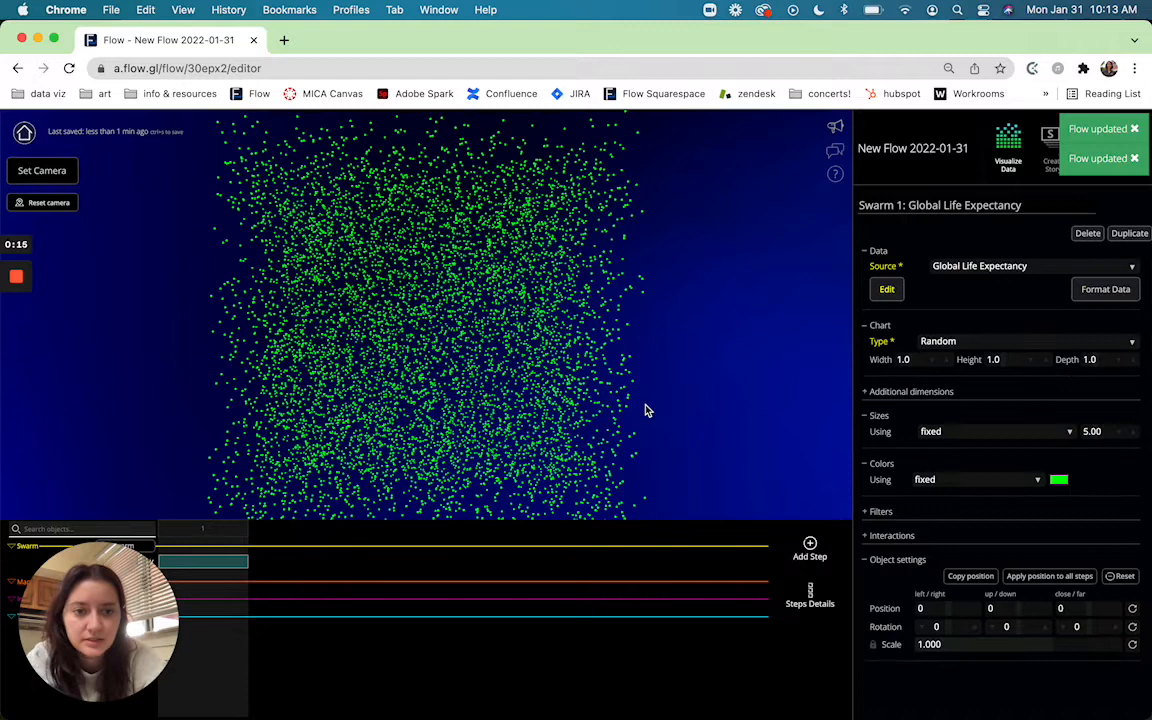
Drag the Continent column into the row-group bar, checking the Asia group's rows
left_click(888, 289)
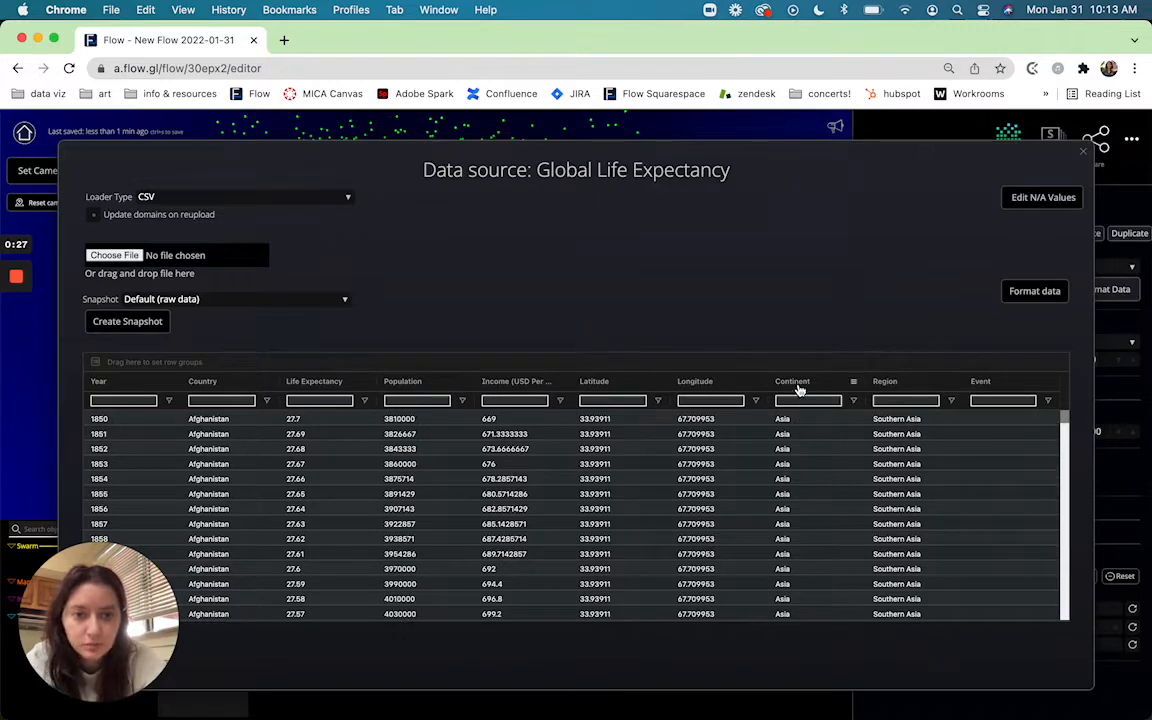
left_click_drag(798, 385, 380, 375)
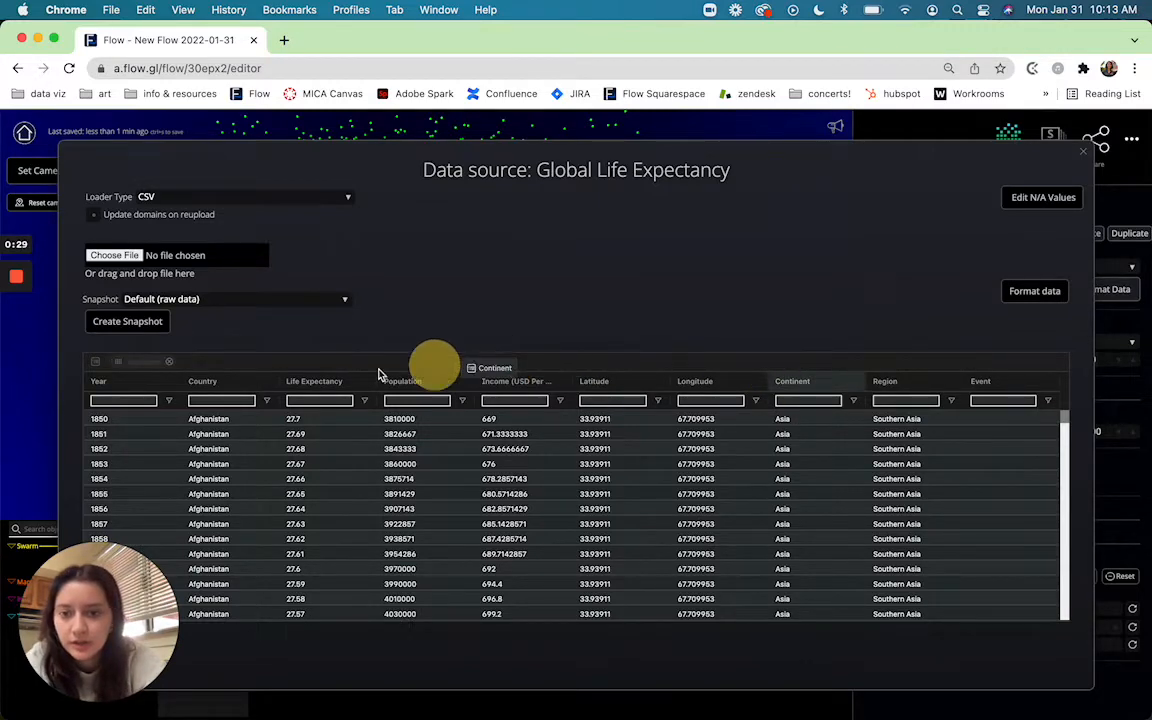
left_click_drag(380, 375, 183, 362)
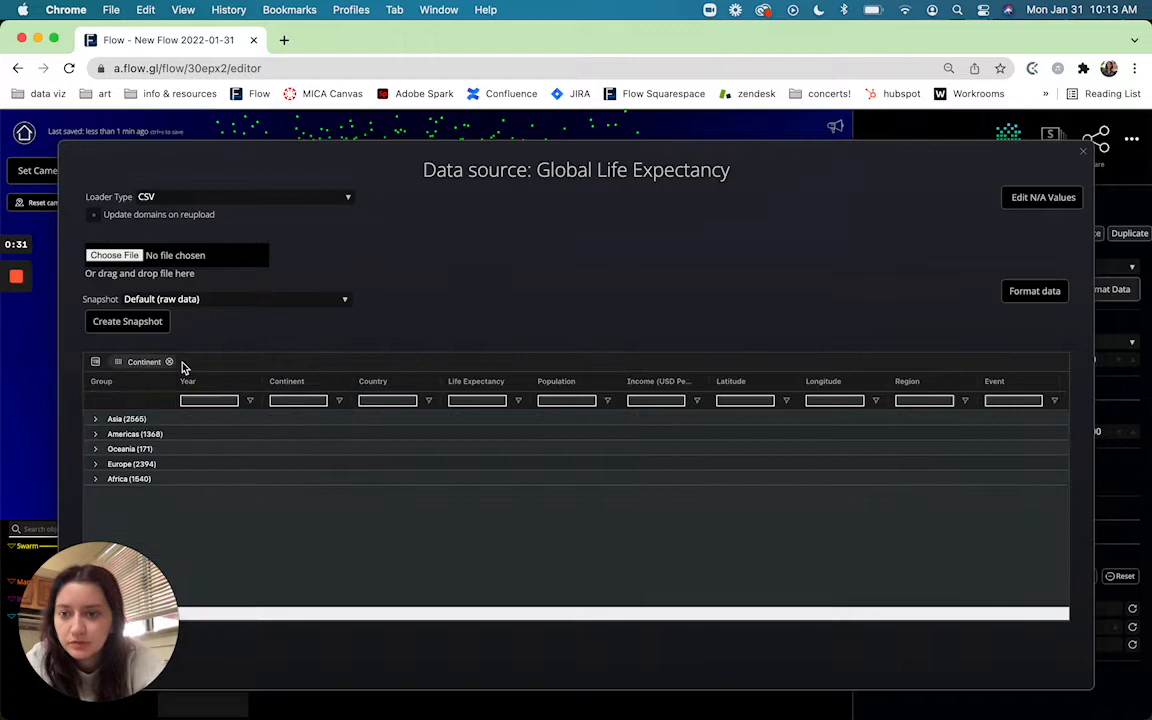
left_click(97, 420)
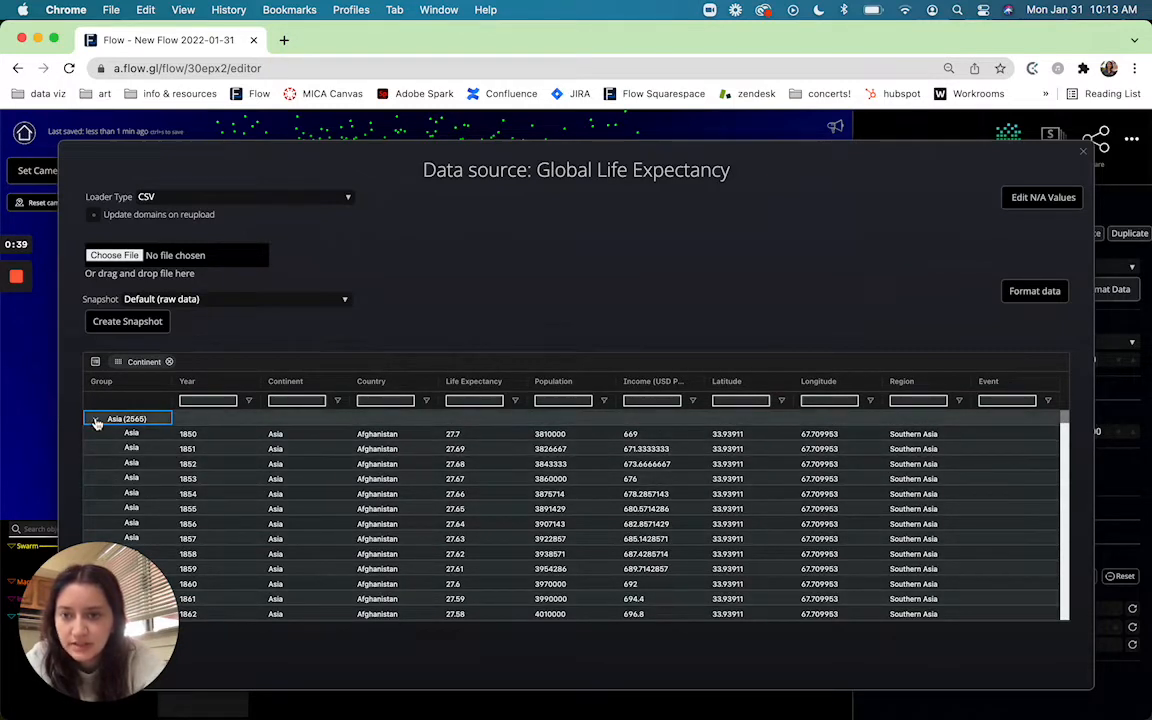
left_click(97, 421)
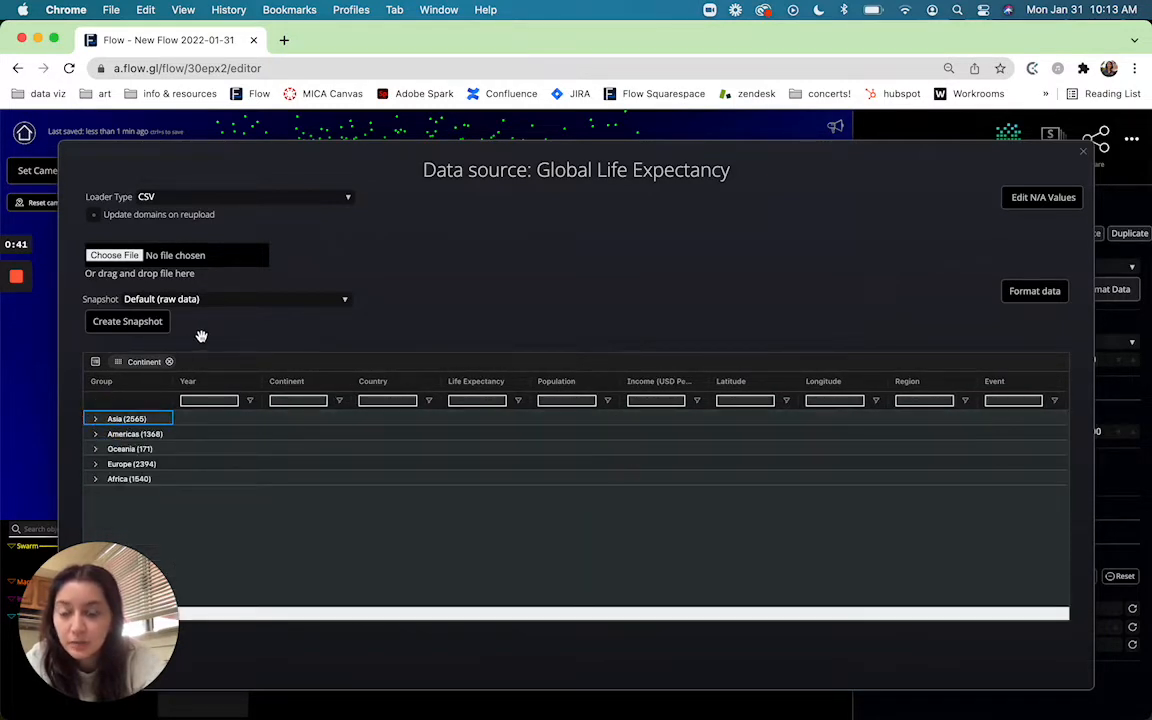
Create a snapshot of the grouped view and rename it 'hierarchy levels'
left_click(140, 321)
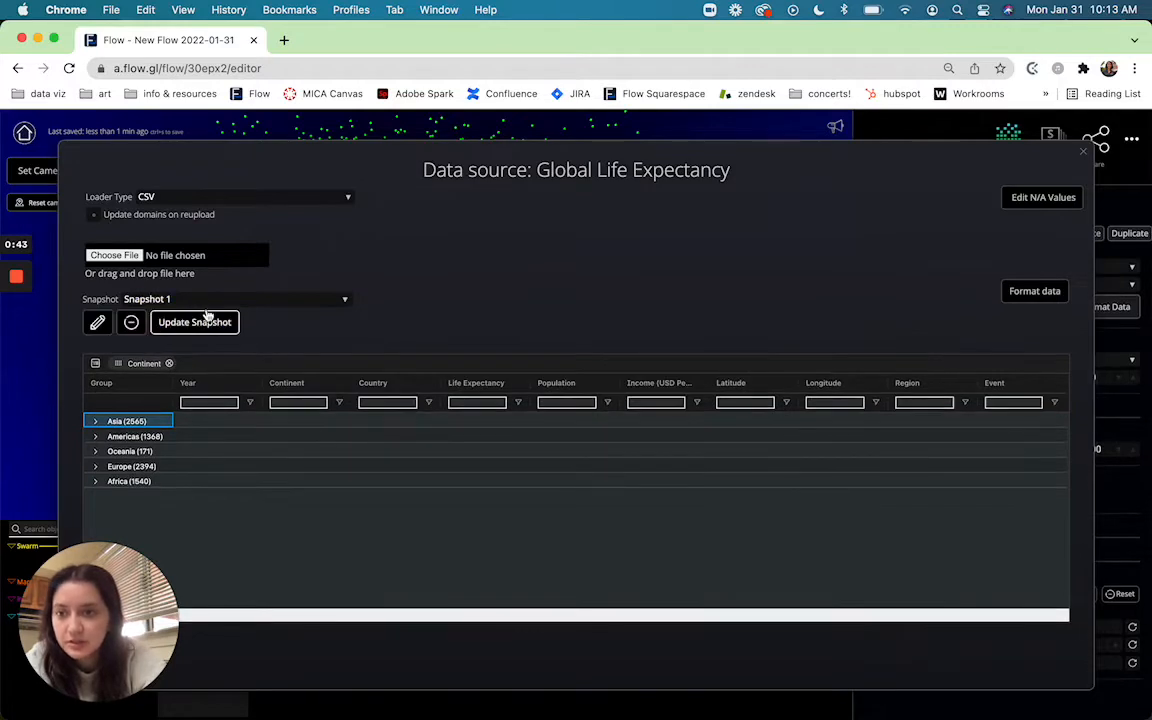
left_click(97, 322)
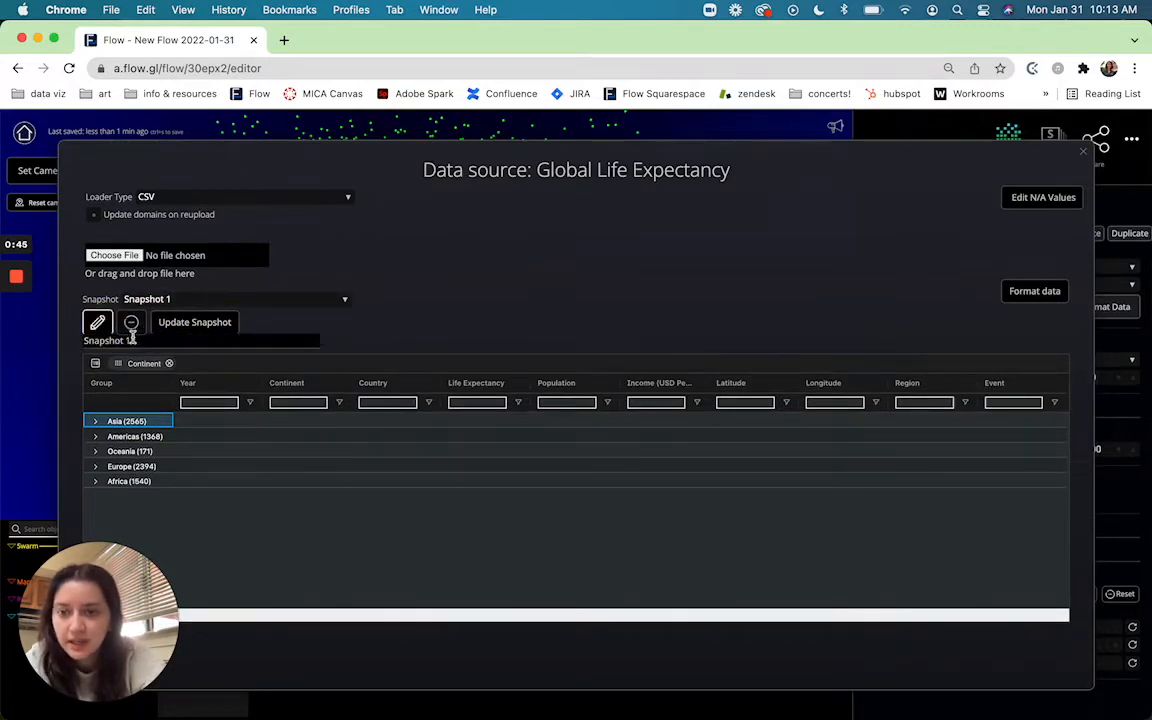
double_click(110, 340)
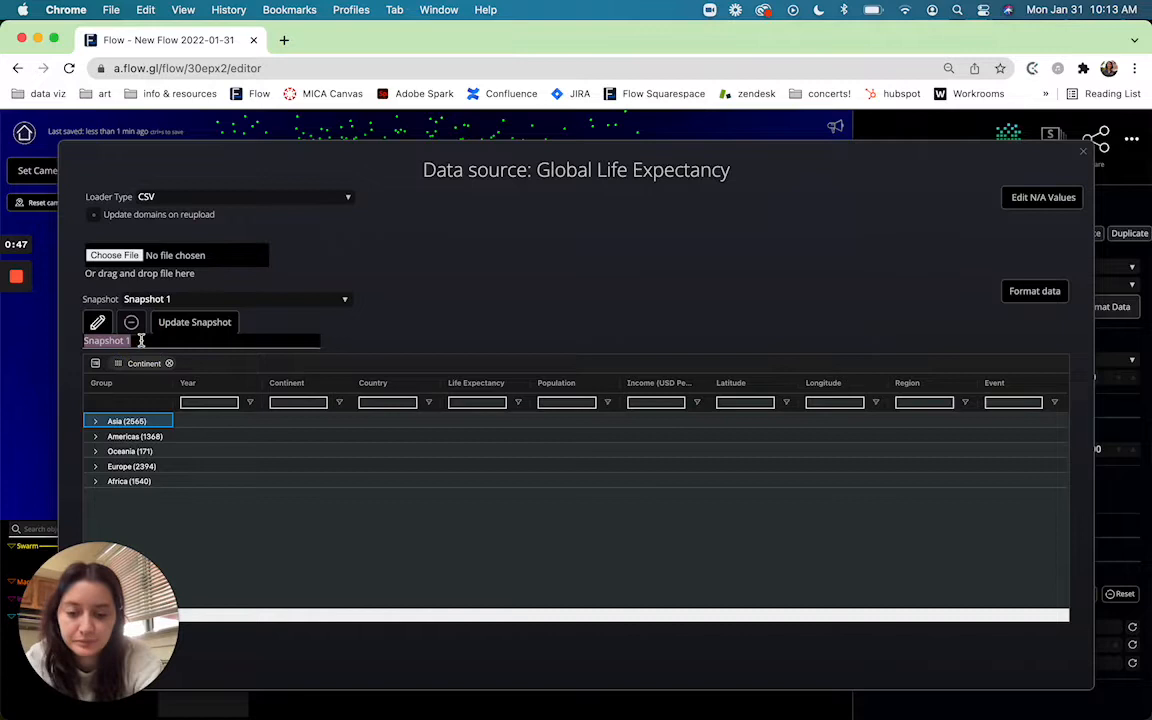
type("hierar")
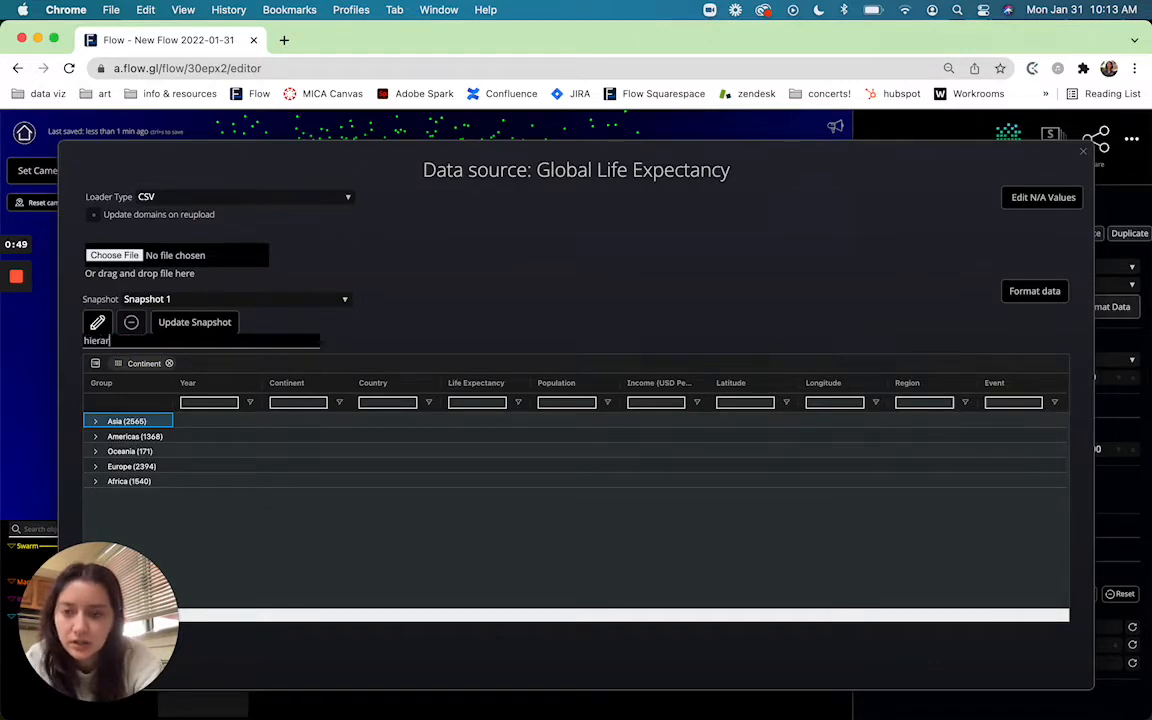
type("chy levels")
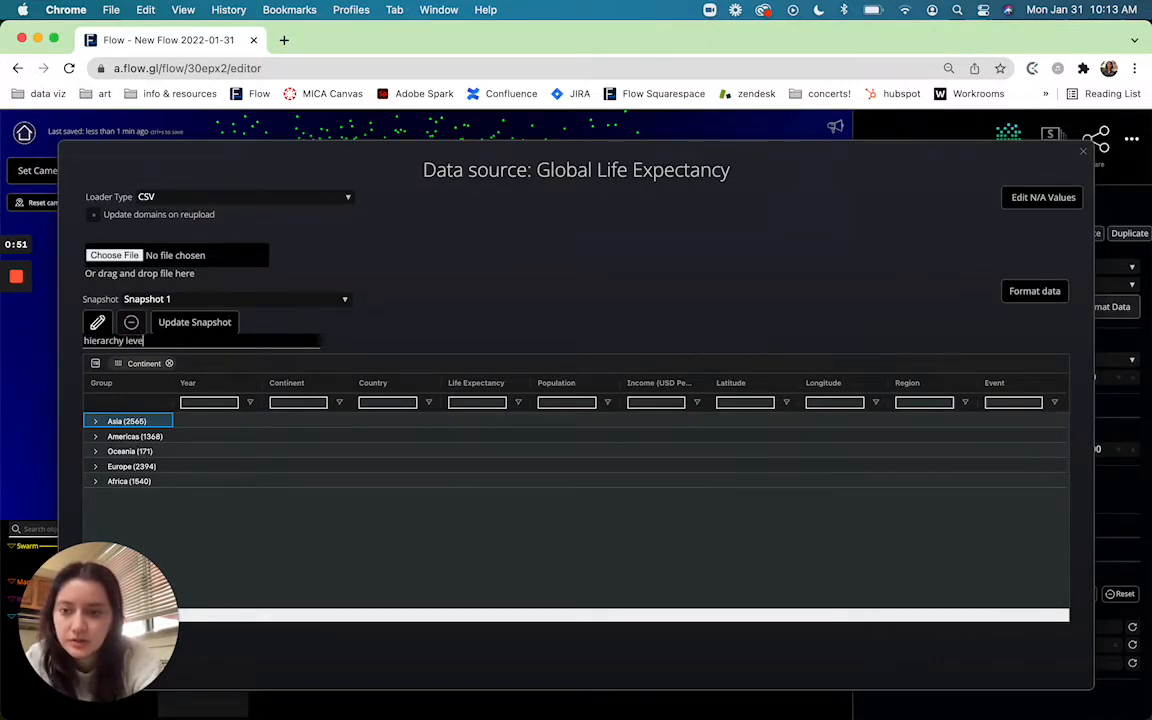
left_click(179, 330)
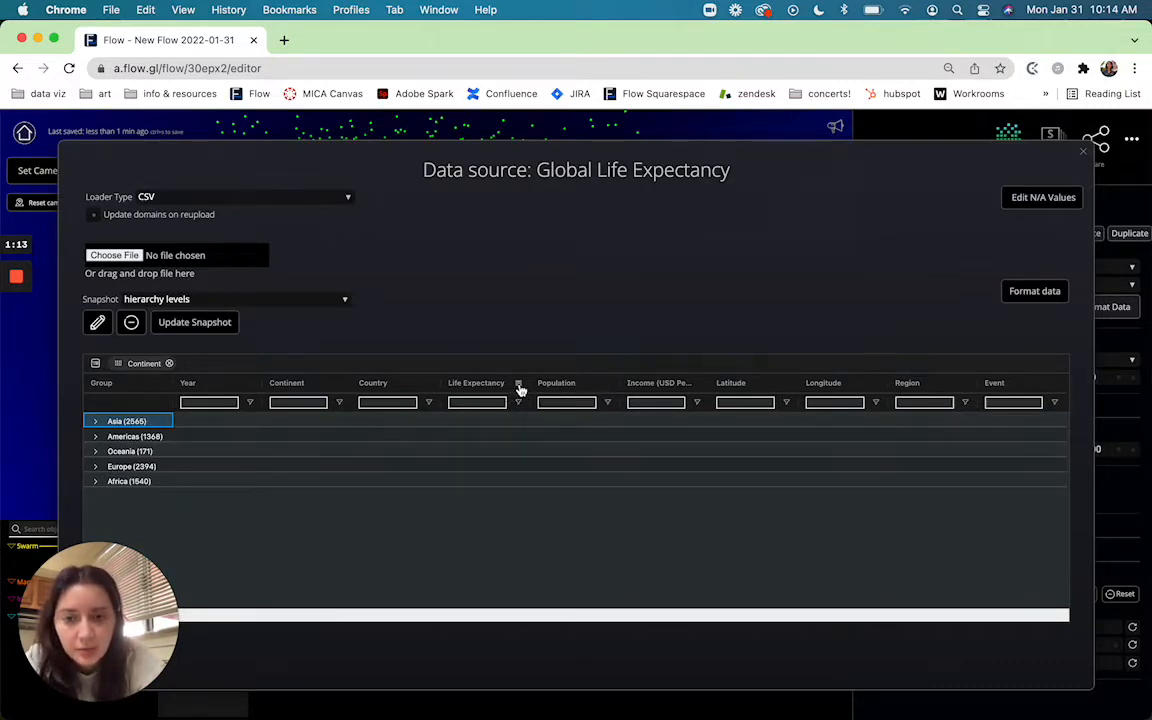
Set the Life Expectancy column's value aggregation to avg for each continent group
left_click(519, 387)
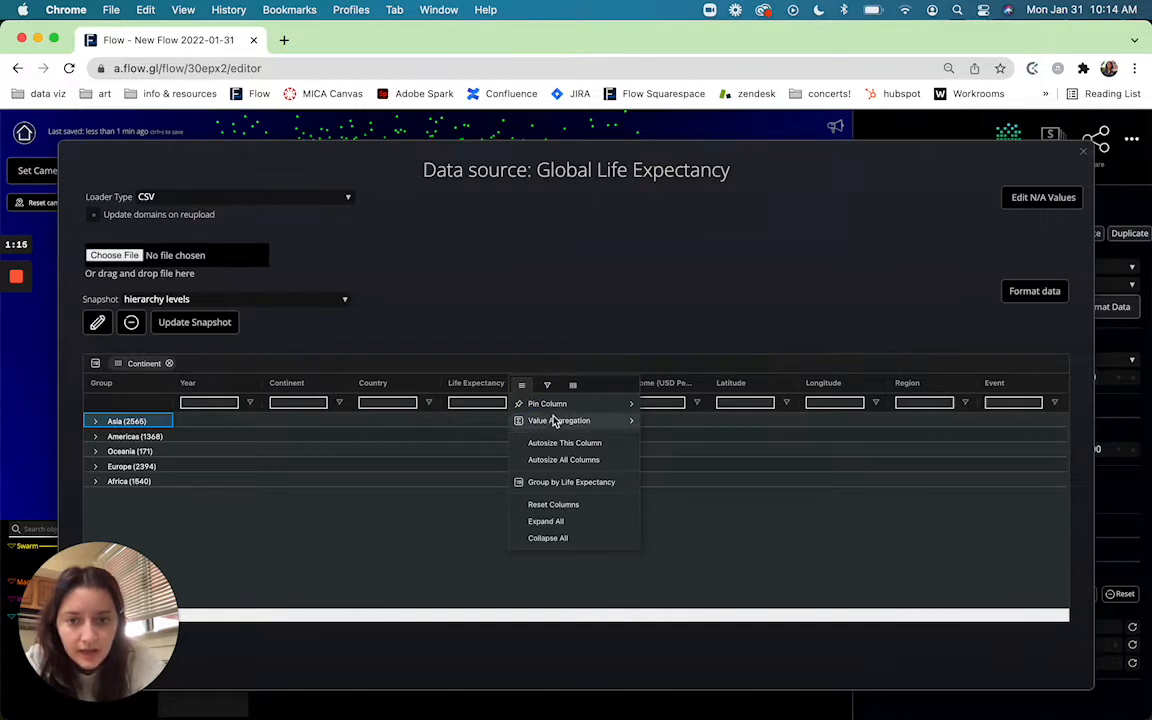
mouse_move(559, 420)
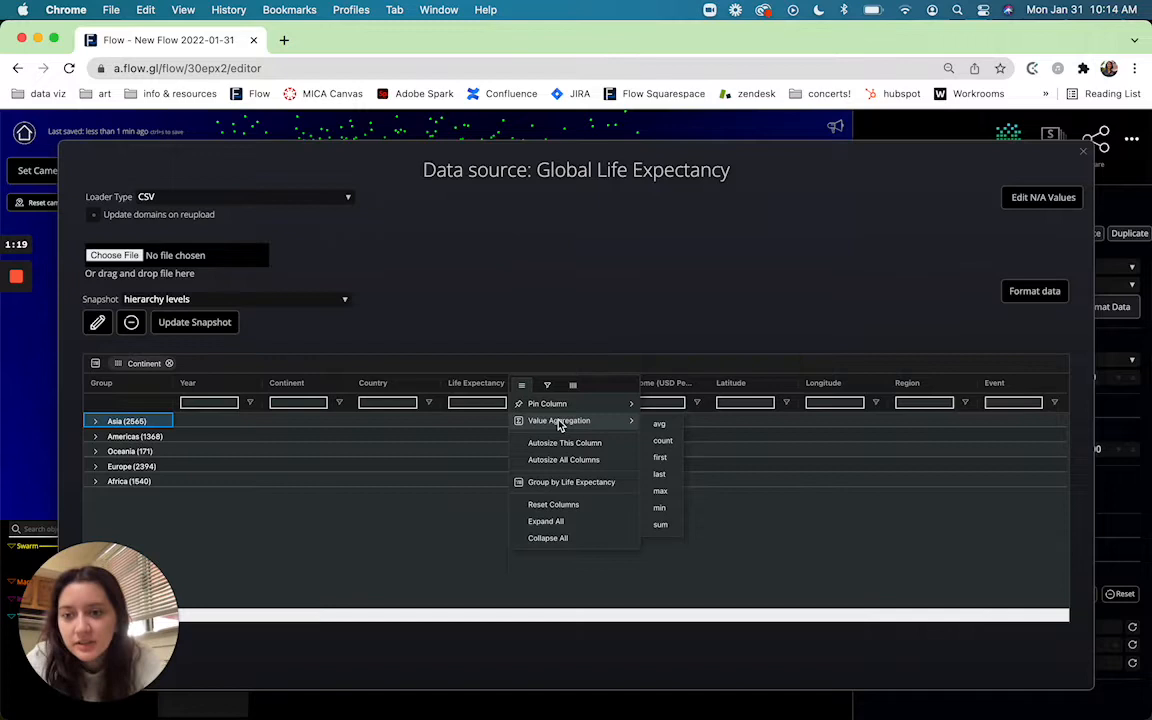
left_click(659, 424)
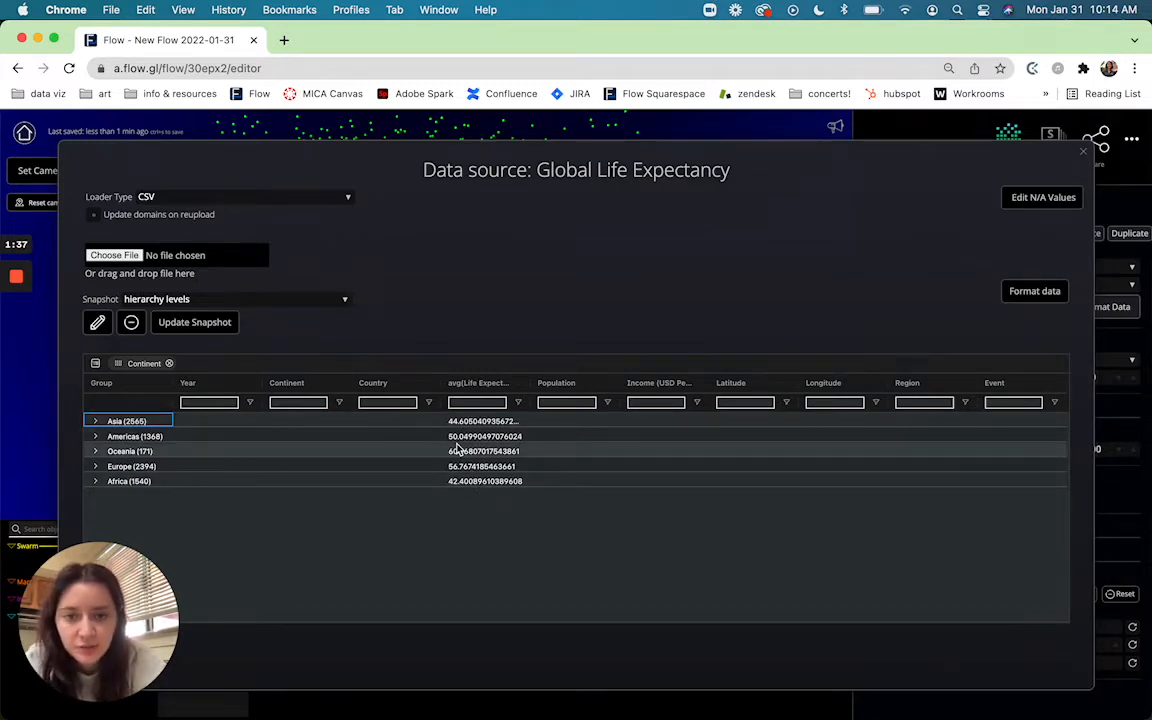
left_click(608, 384)
mouse_move(648, 420)
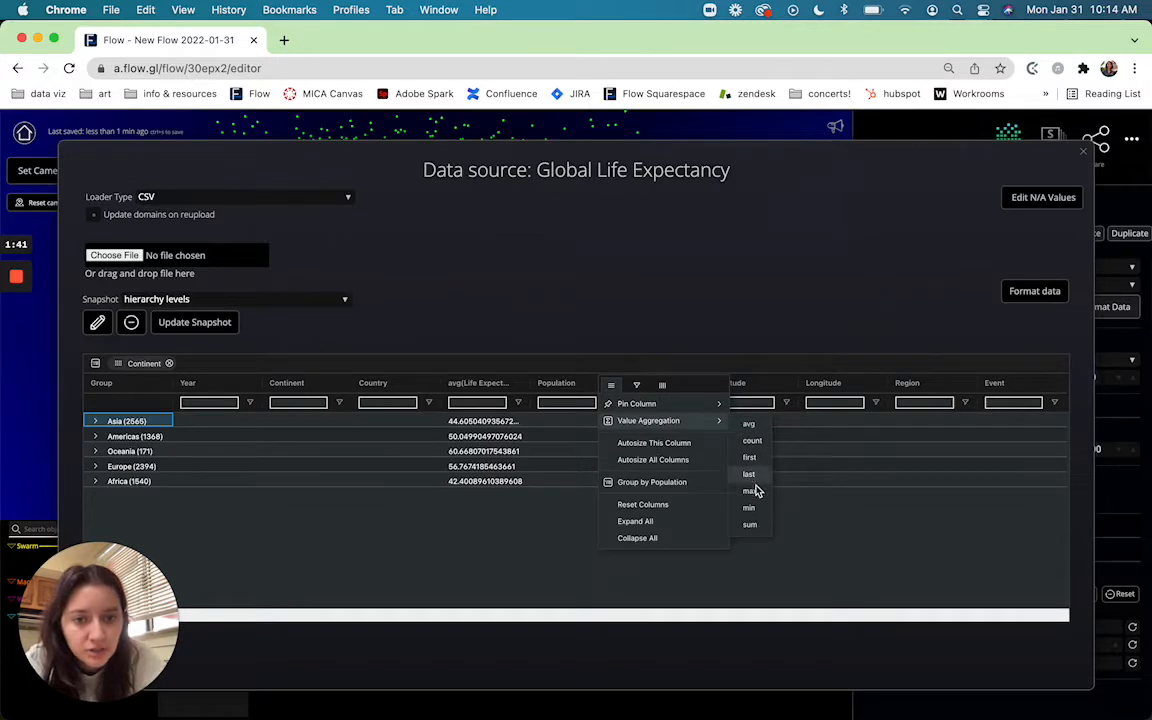
Set Population aggregation to sum and Income per Capita and Latitude to avg
left_click(763, 527)
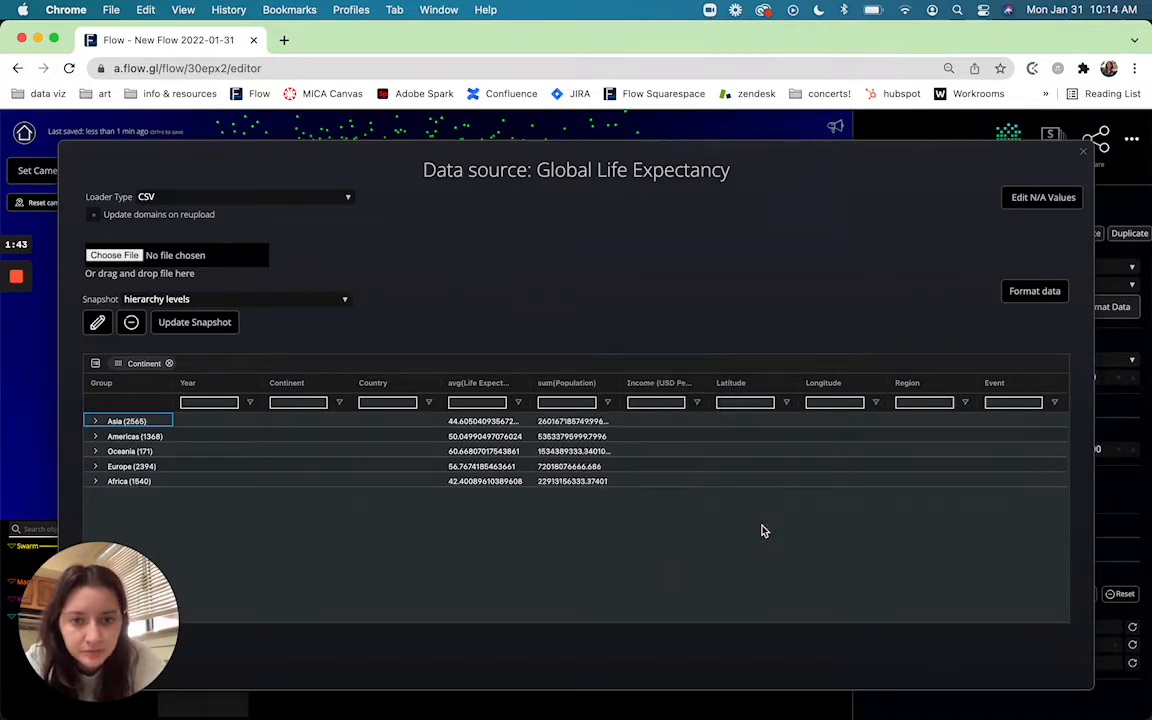
left_click(700, 384)
mouse_move(738, 420)
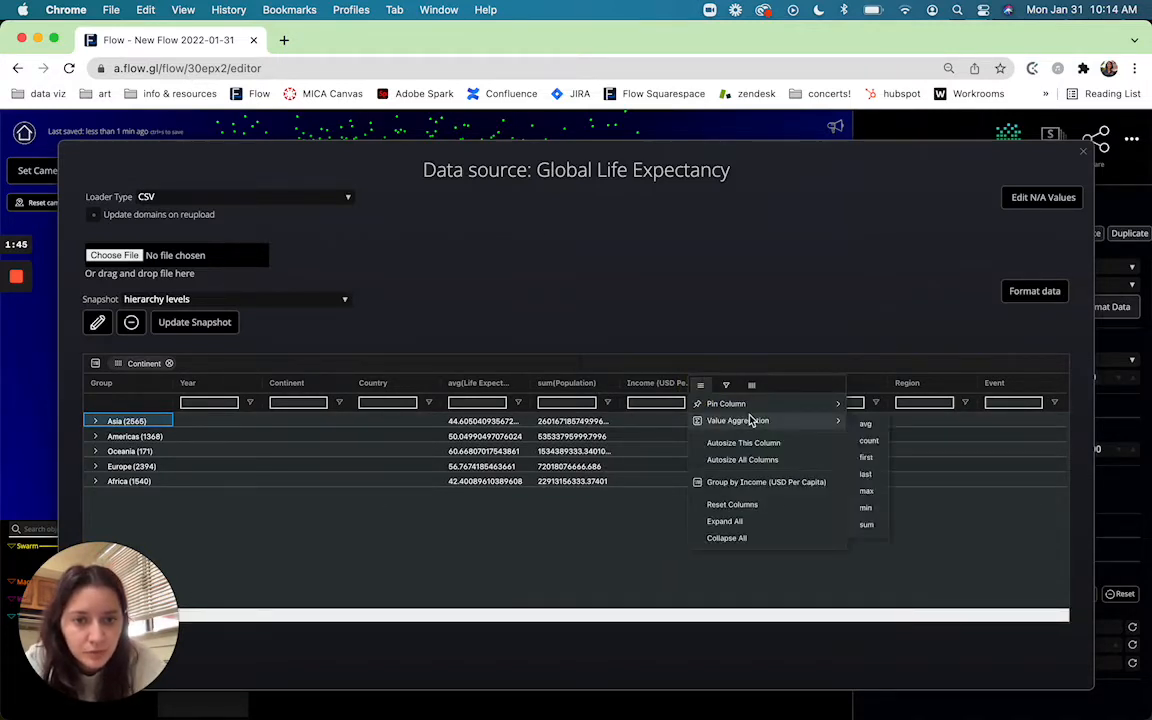
left_click(866, 427)
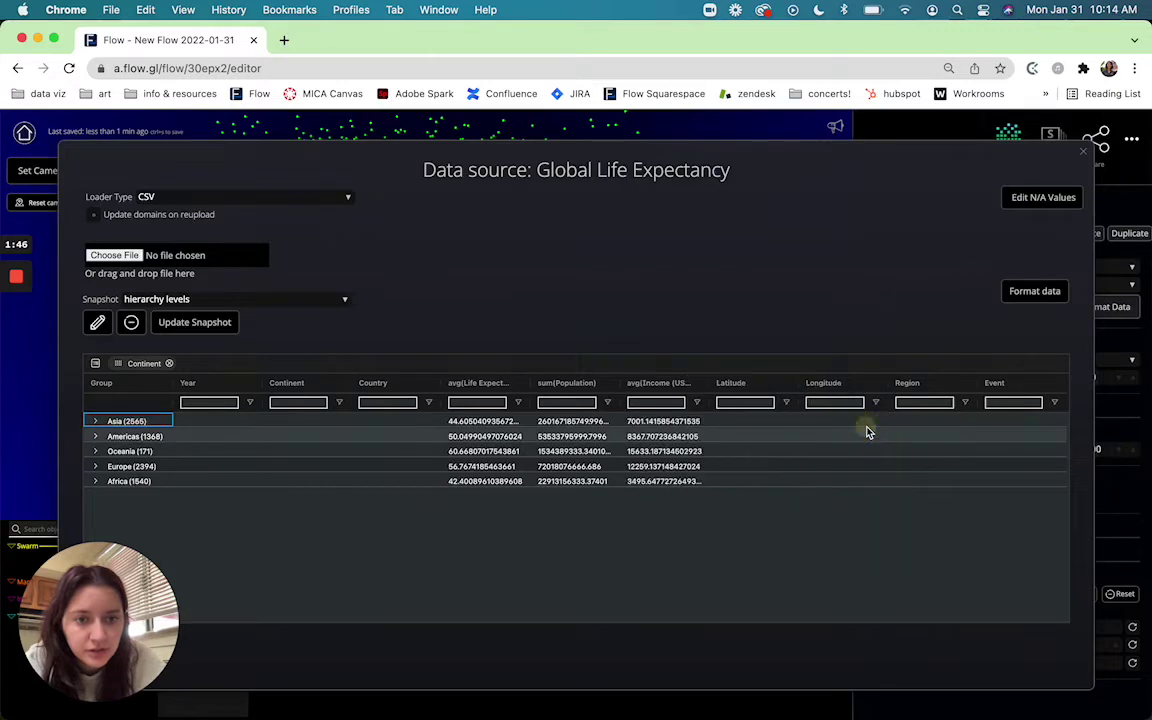
left_click(789, 385)
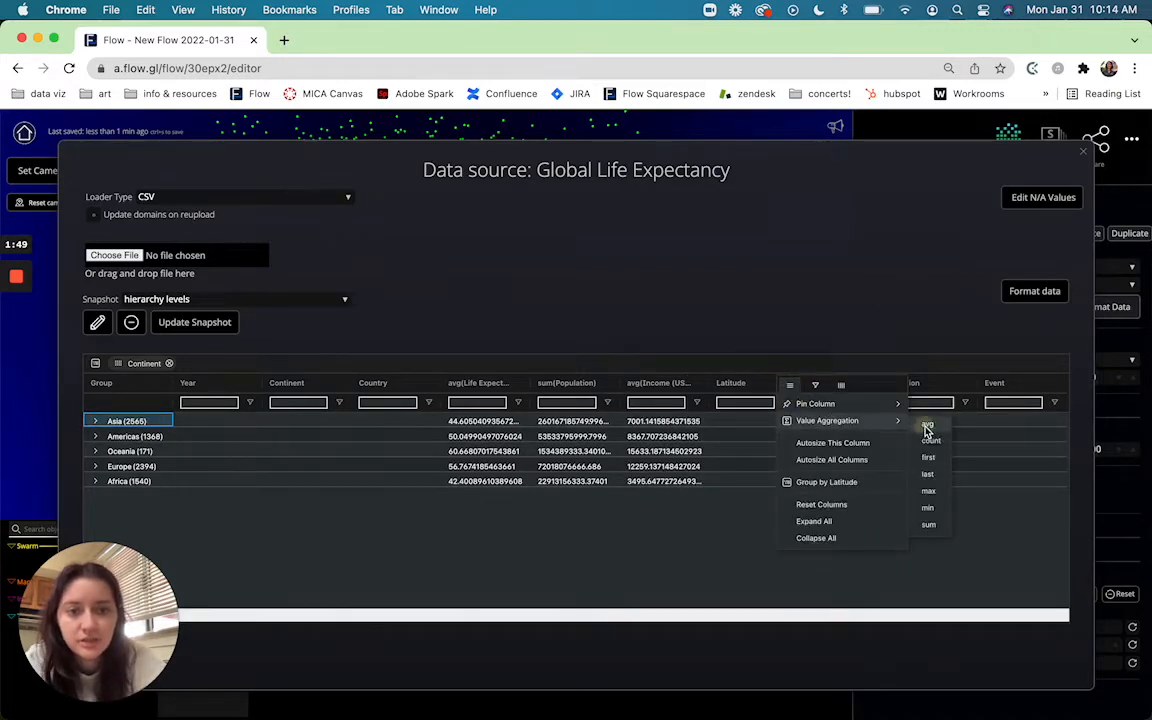
left_click(866, 427)
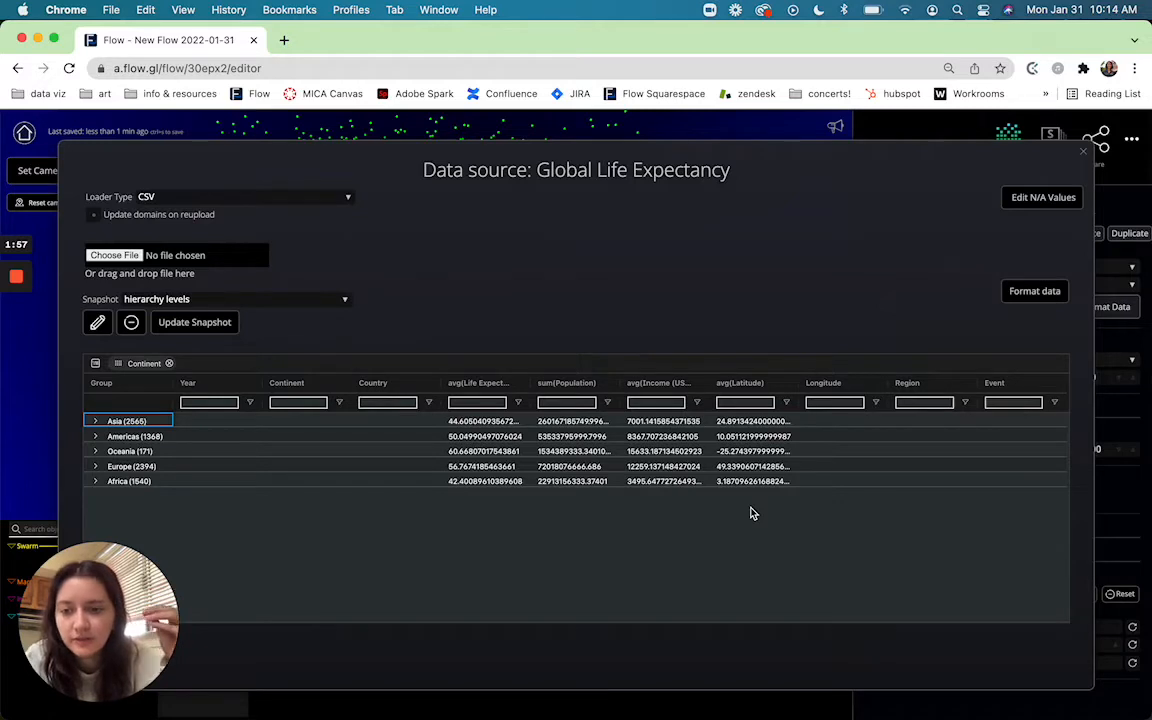
Set Longitude aggregation to avg, trying and clearing header sorts on Longitude and Latitude
left_click(830, 383)
left_click(876, 384)
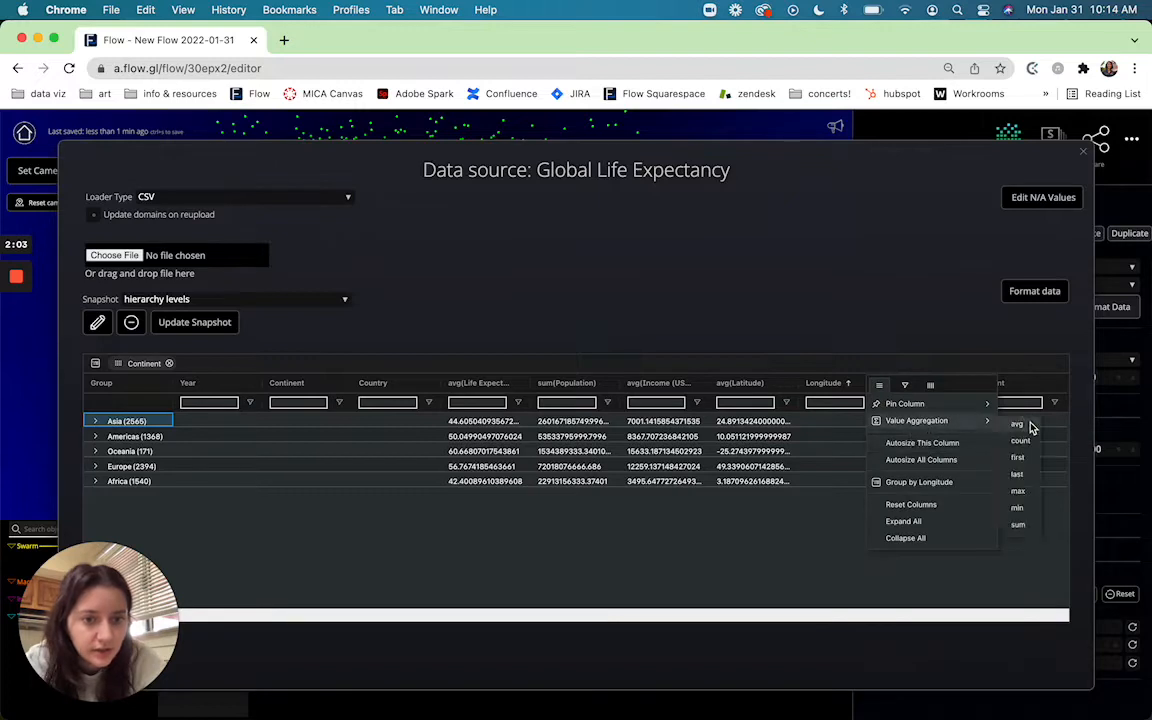
left_click(1040, 437)
left_click(868, 386)
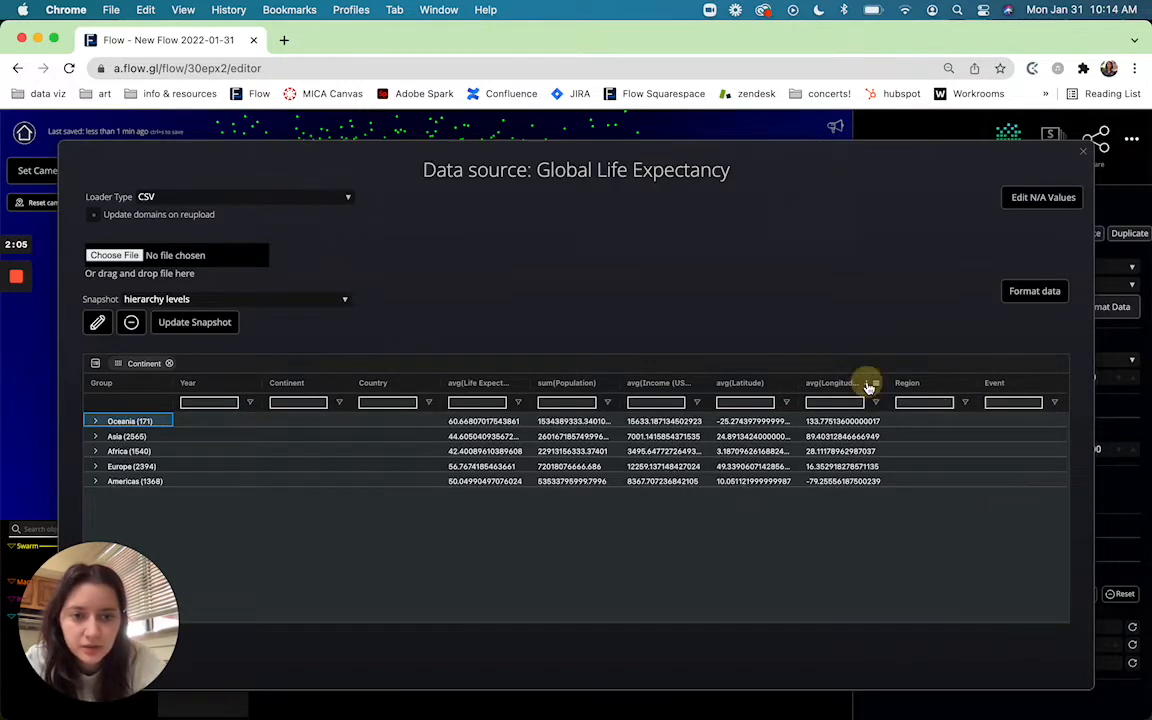
left_click(742, 386)
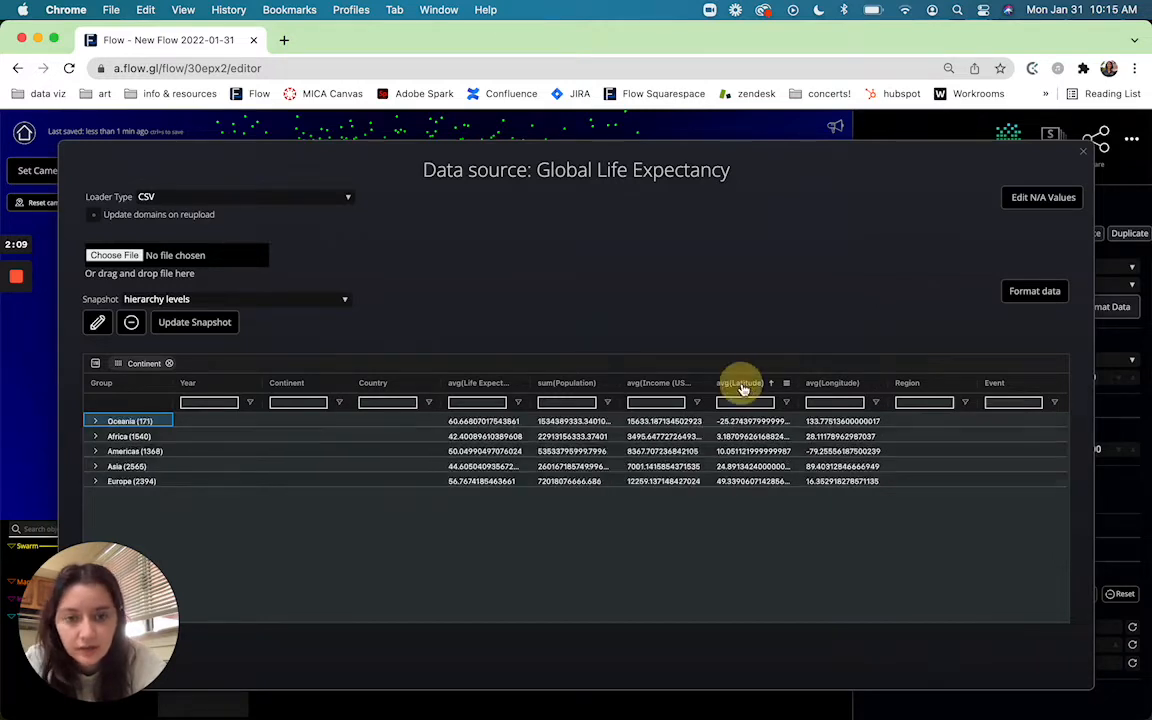
left_click(742, 384)
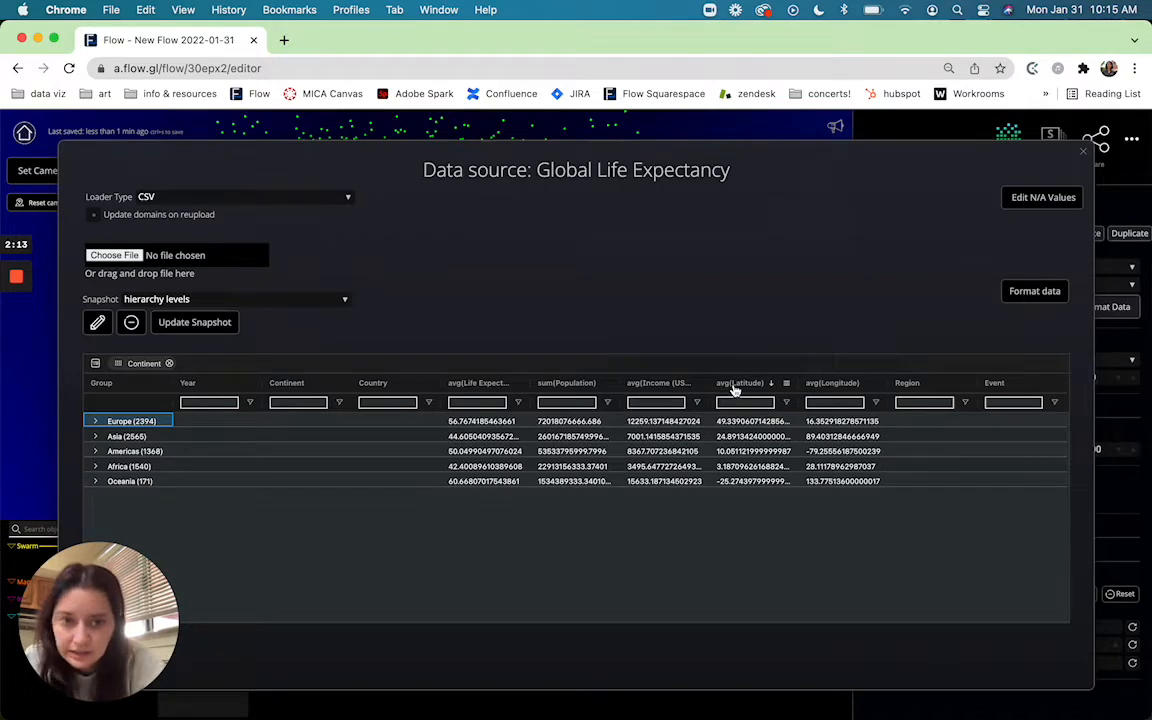
left_click(735, 389)
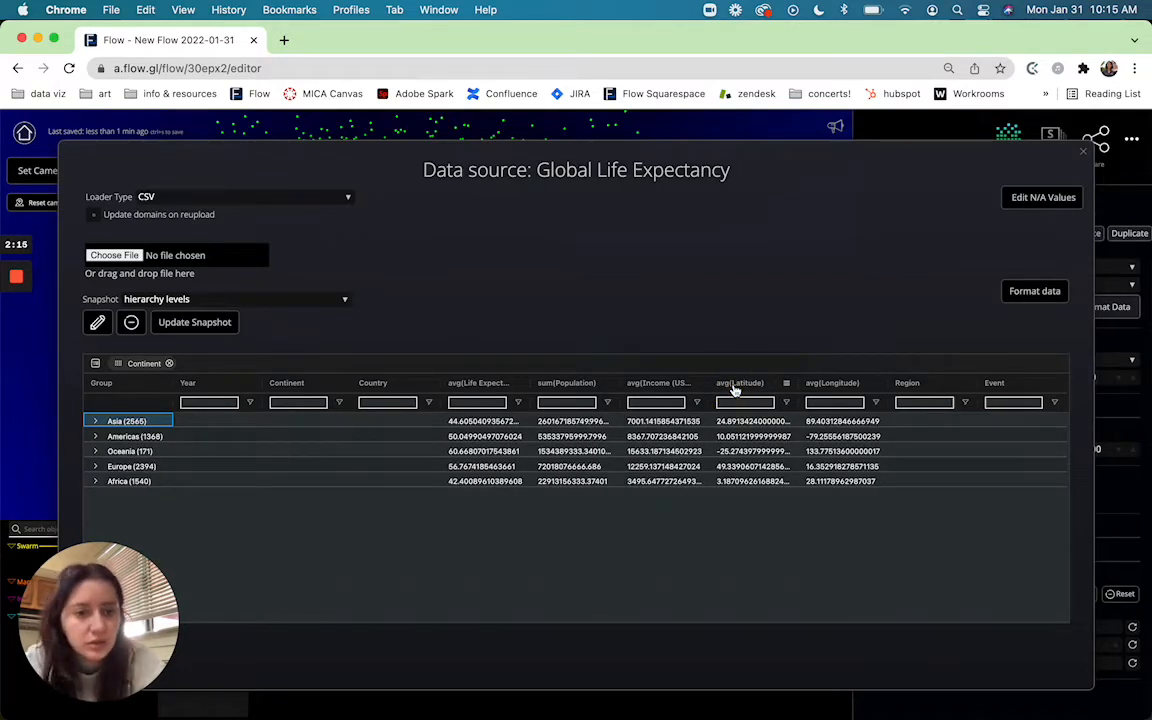
mouse_move(338, 383)
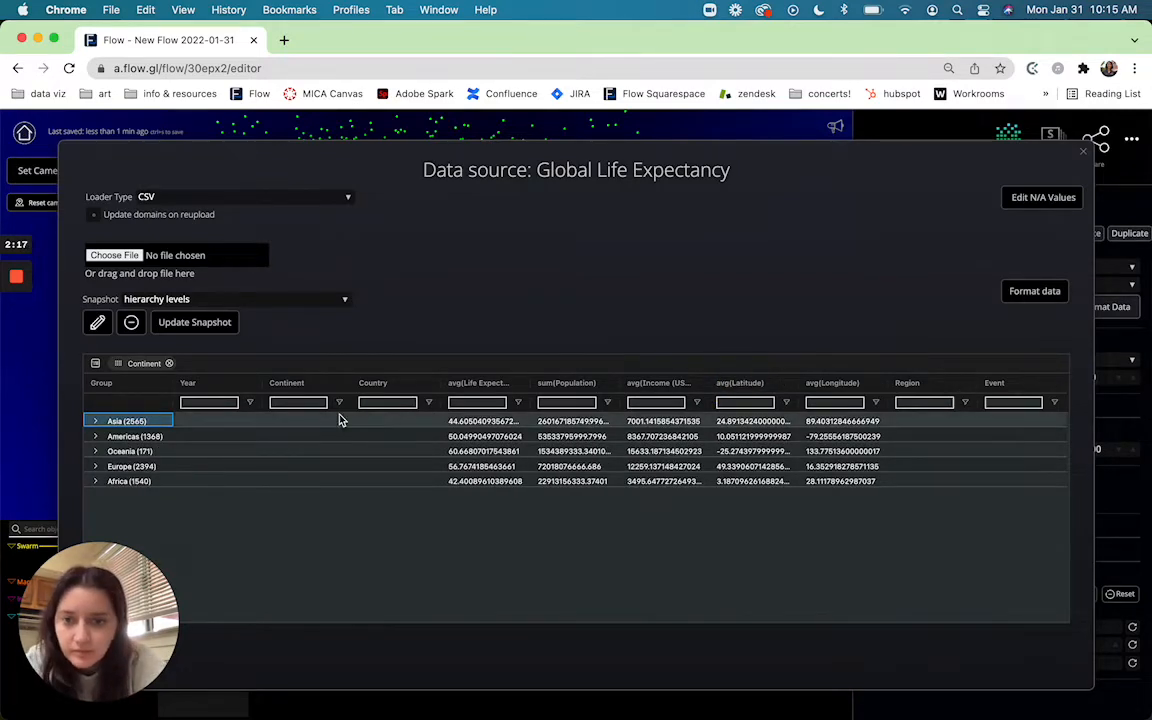
mouse_move(300, 383)
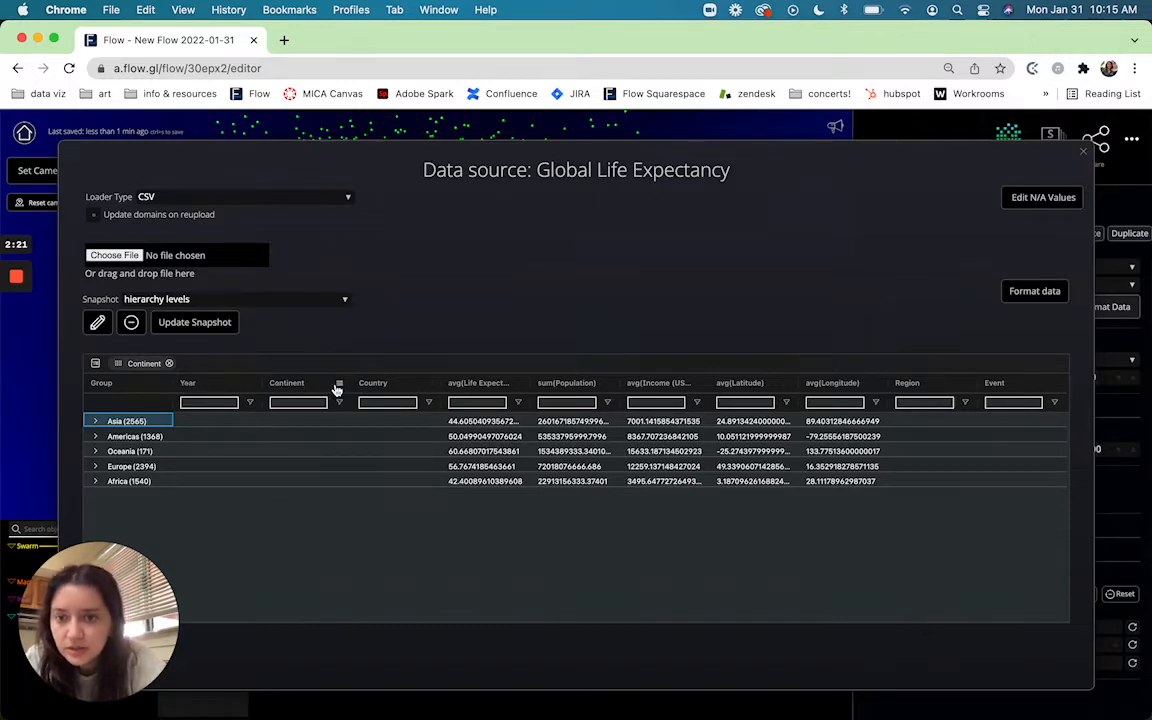
Set the Continent column's value aggregation to first so group rows show their continent
left_click(337, 388)
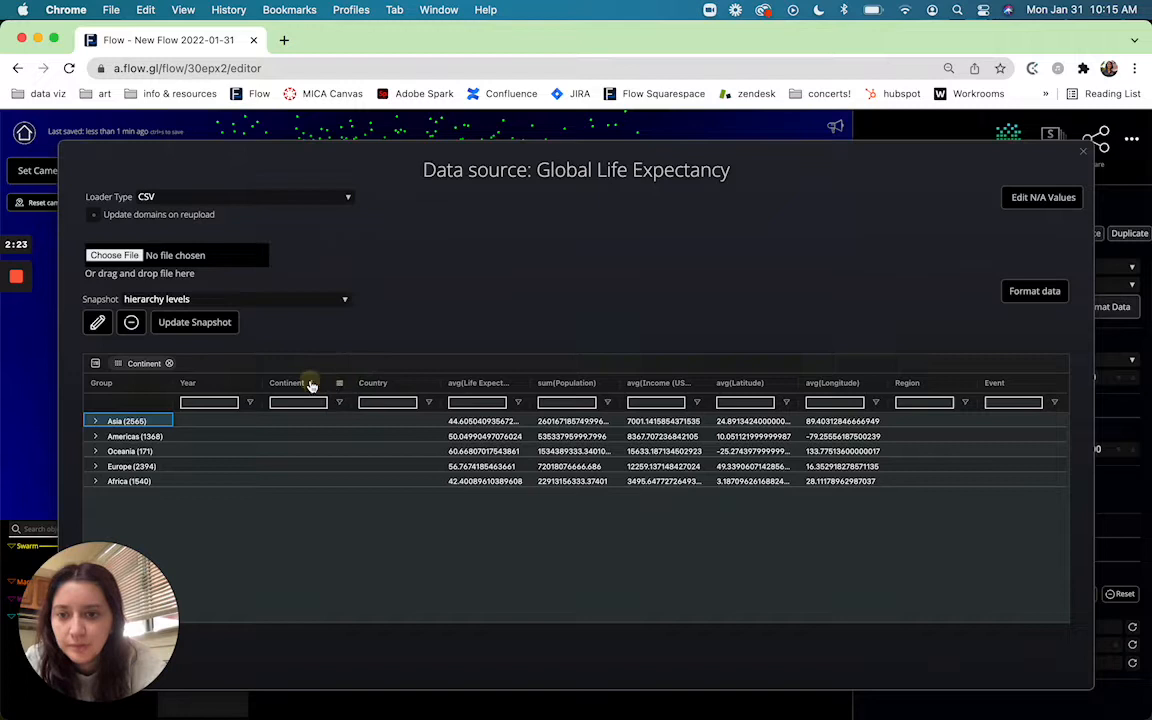
left_click(340, 383)
mouse_move(381, 420)
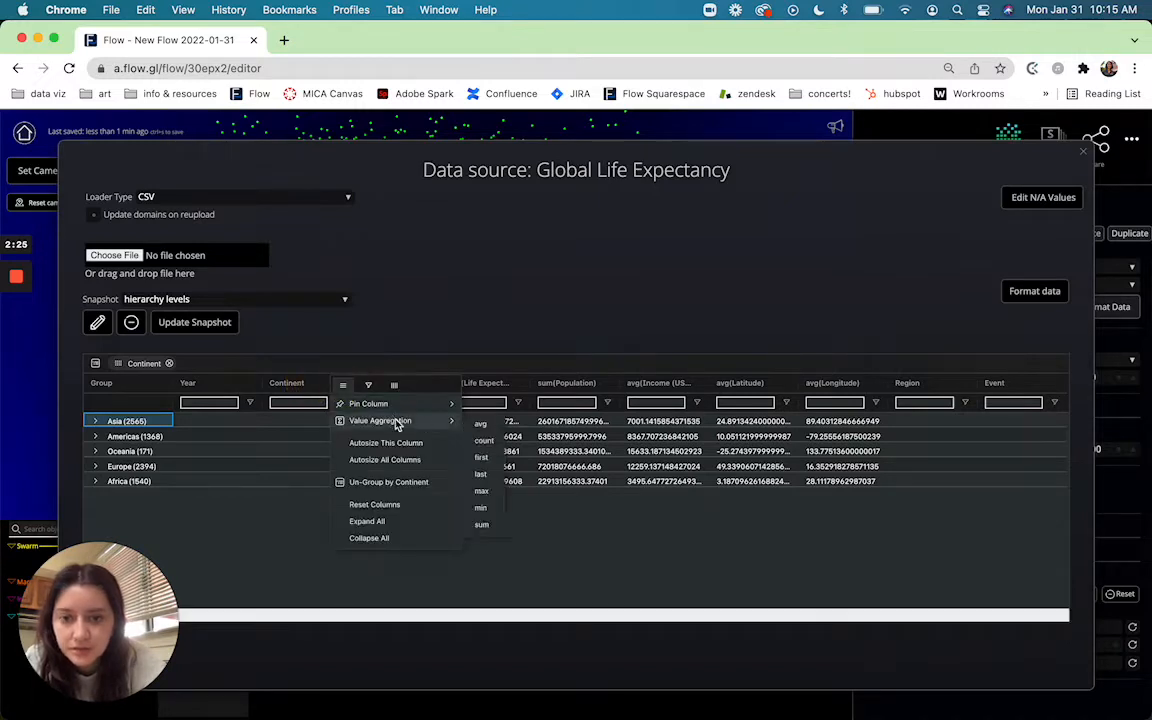
left_click(486, 460)
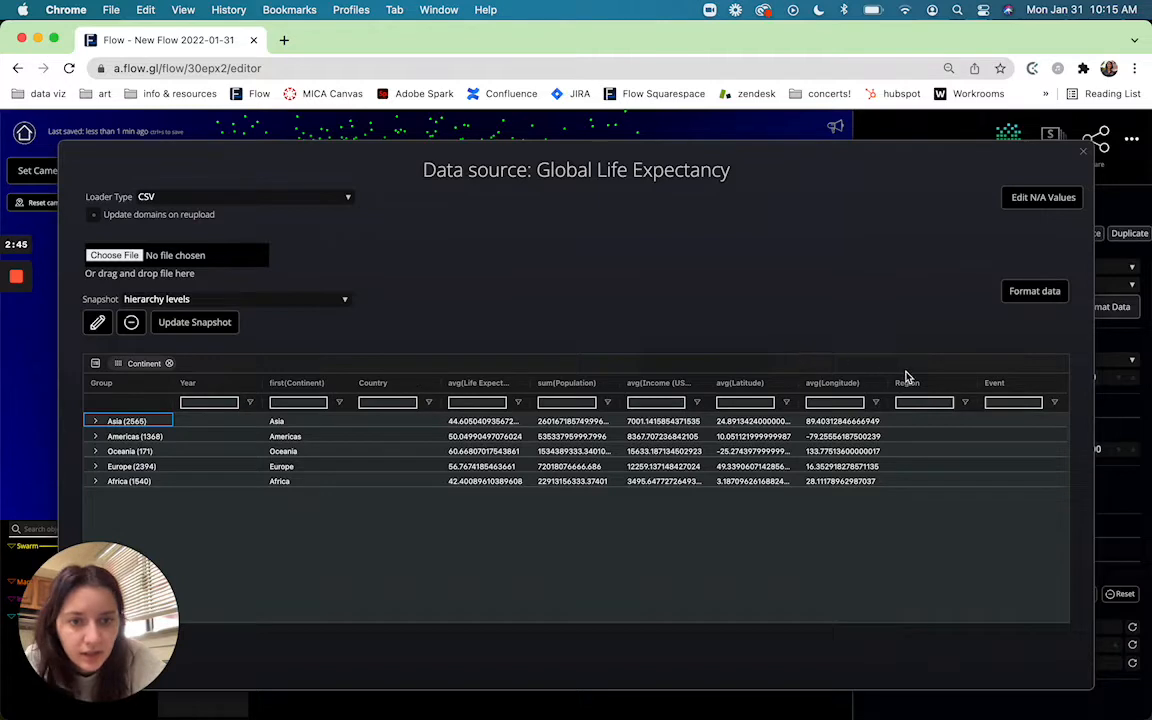
Add Region as a second grouping level and autosize all columns to fit their contents
left_click_drag(908, 386, 294, 361)
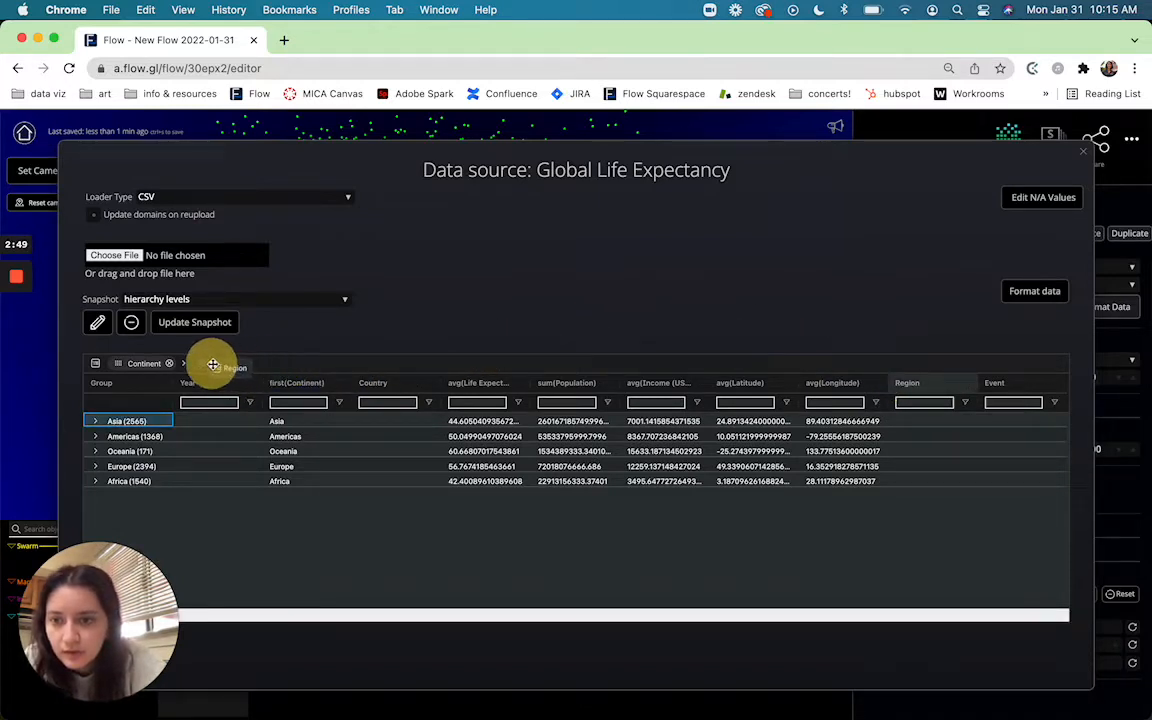
left_click_drag(294, 361, 215, 363)
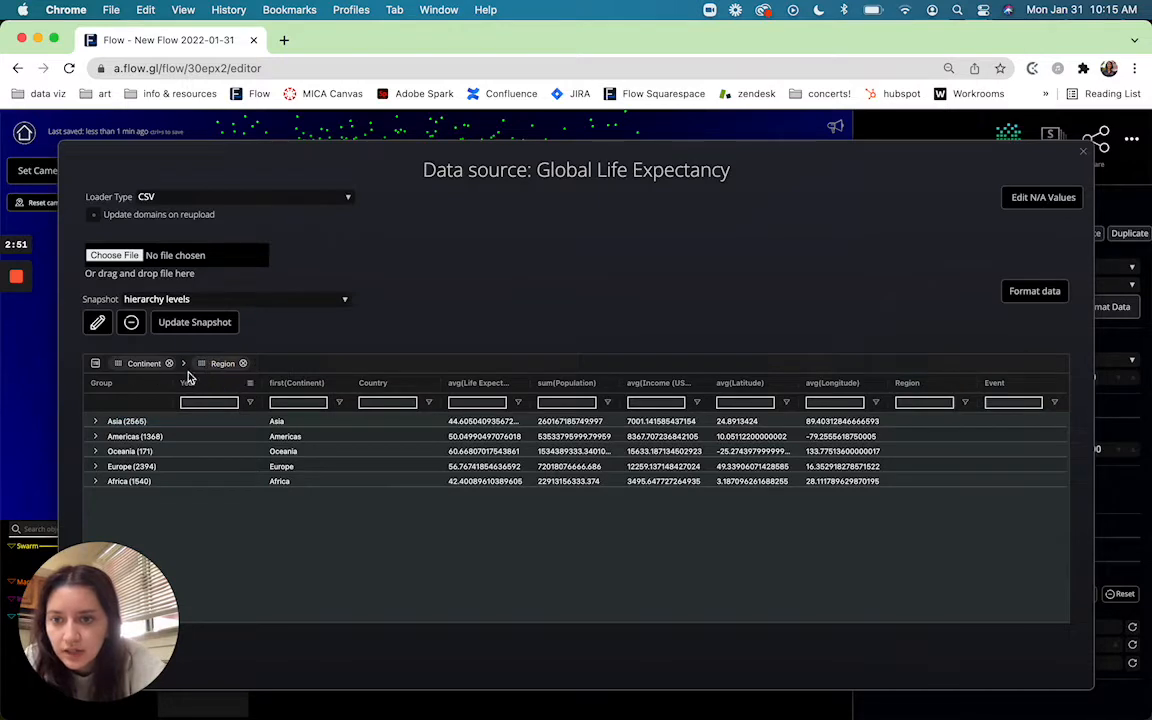
left_click(96, 421)
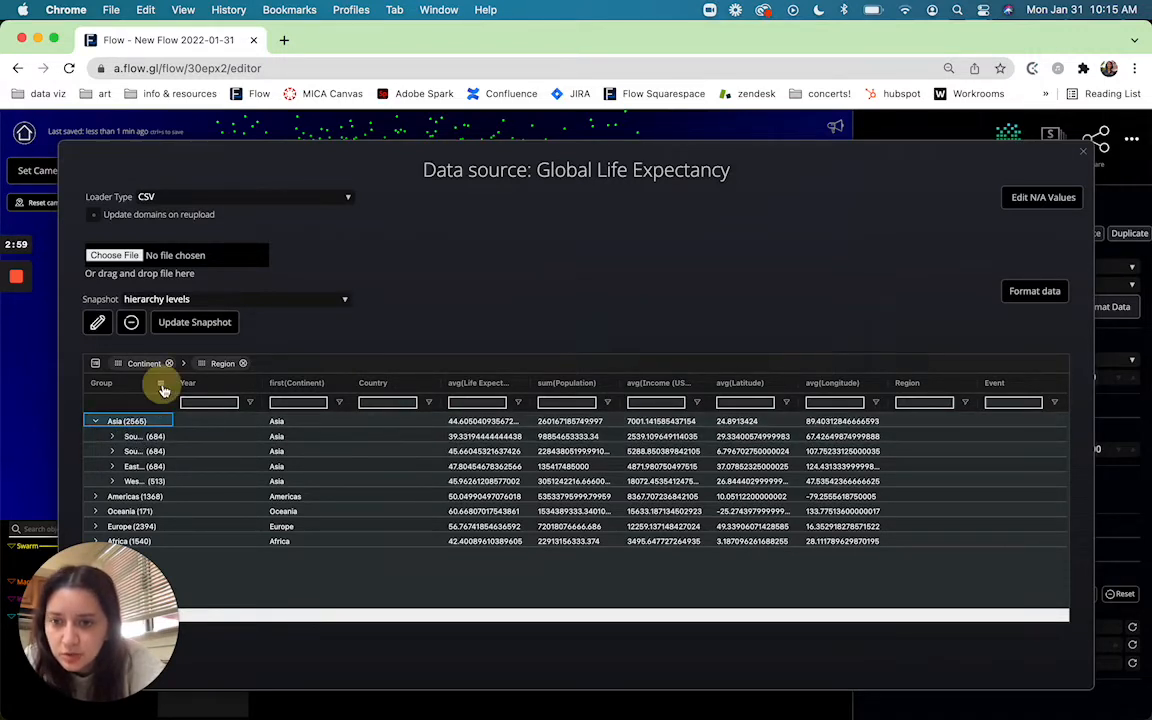
left_click(163, 383)
mouse_move(190, 403)
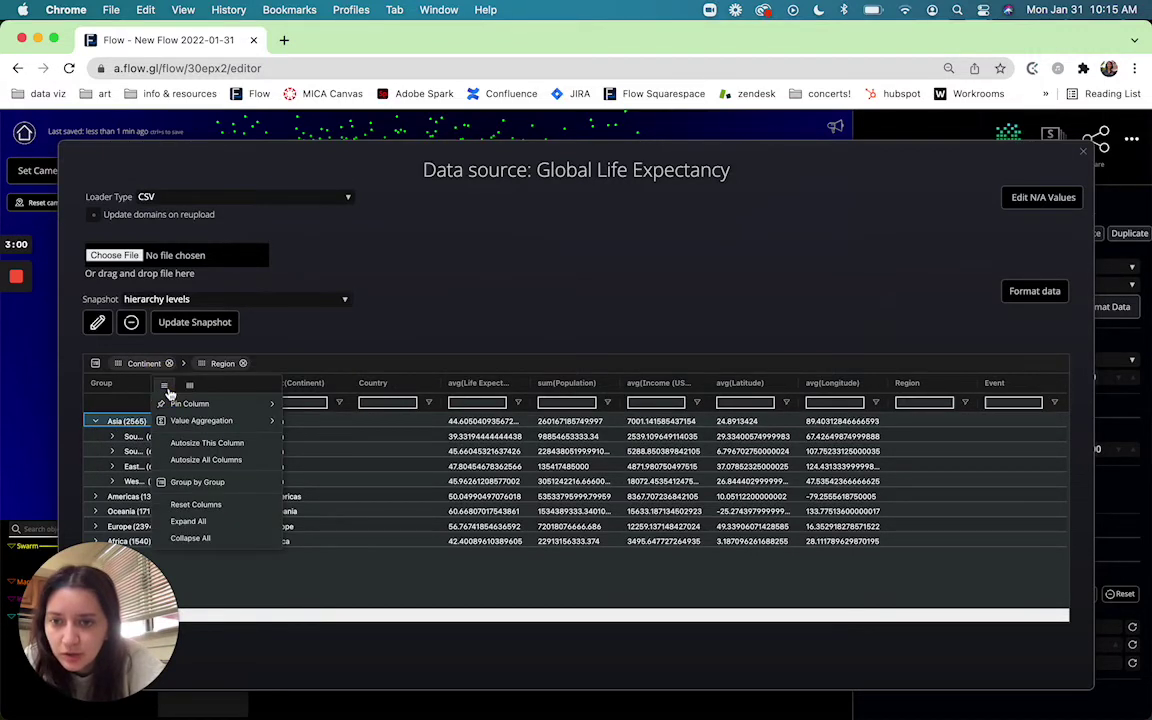
left_click(206, 459)
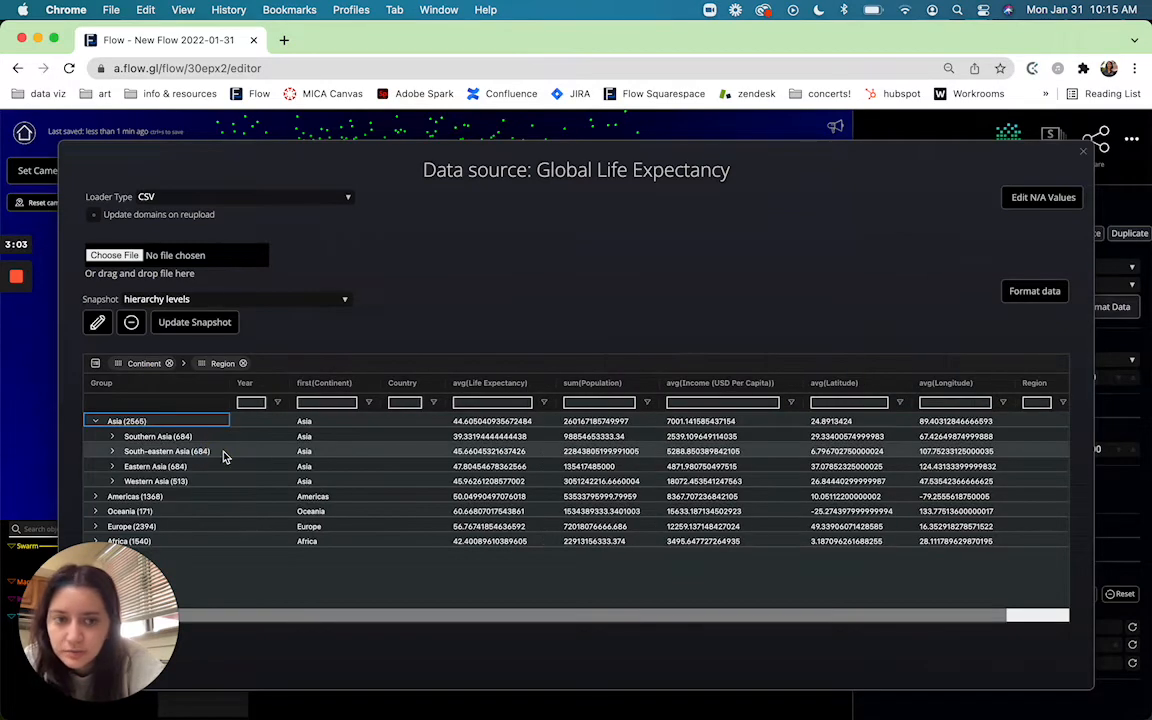
left_click(112, 437)
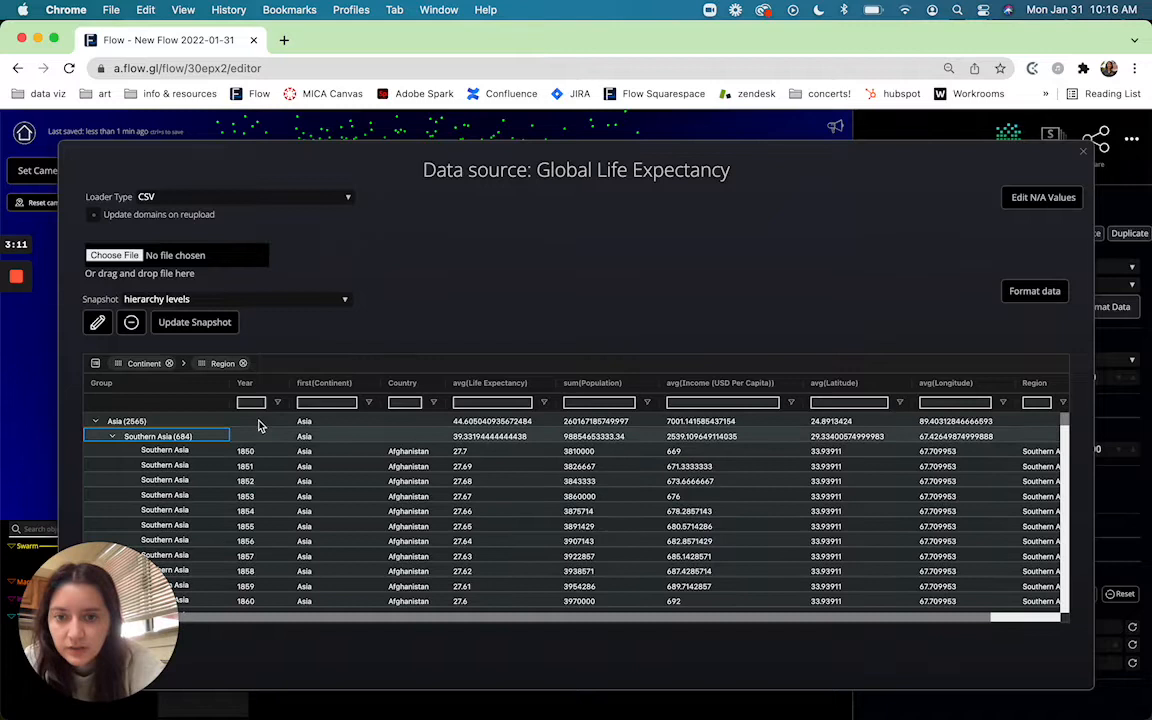
Add Country as a third grouping level, checking Asia › Southern Asia › Afghanistan then collapsing
left_click_drag(403, 384, 300, 363)
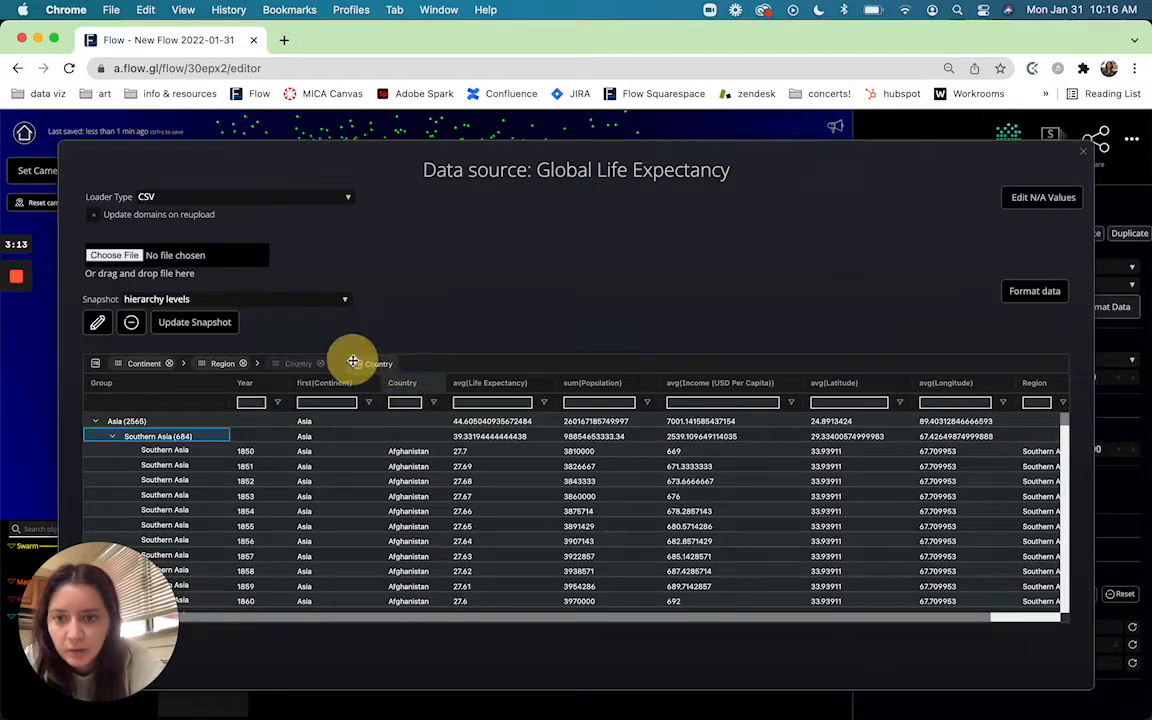
left_click(96, 421)
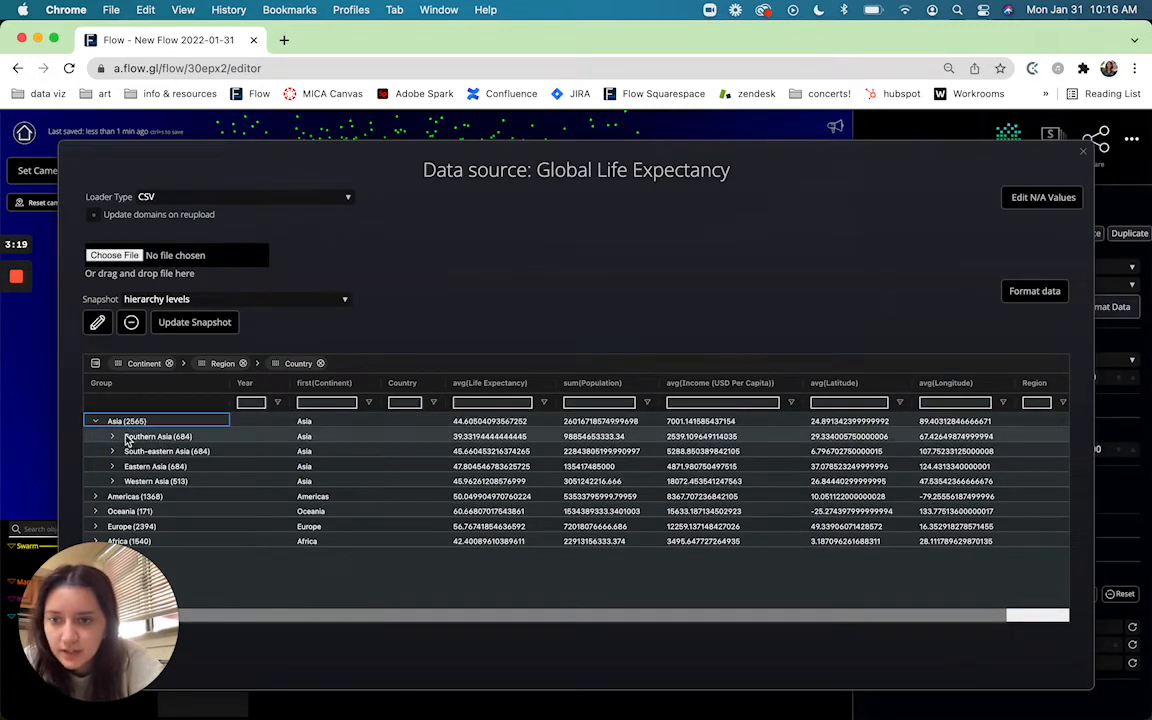
left_click(113, 437)
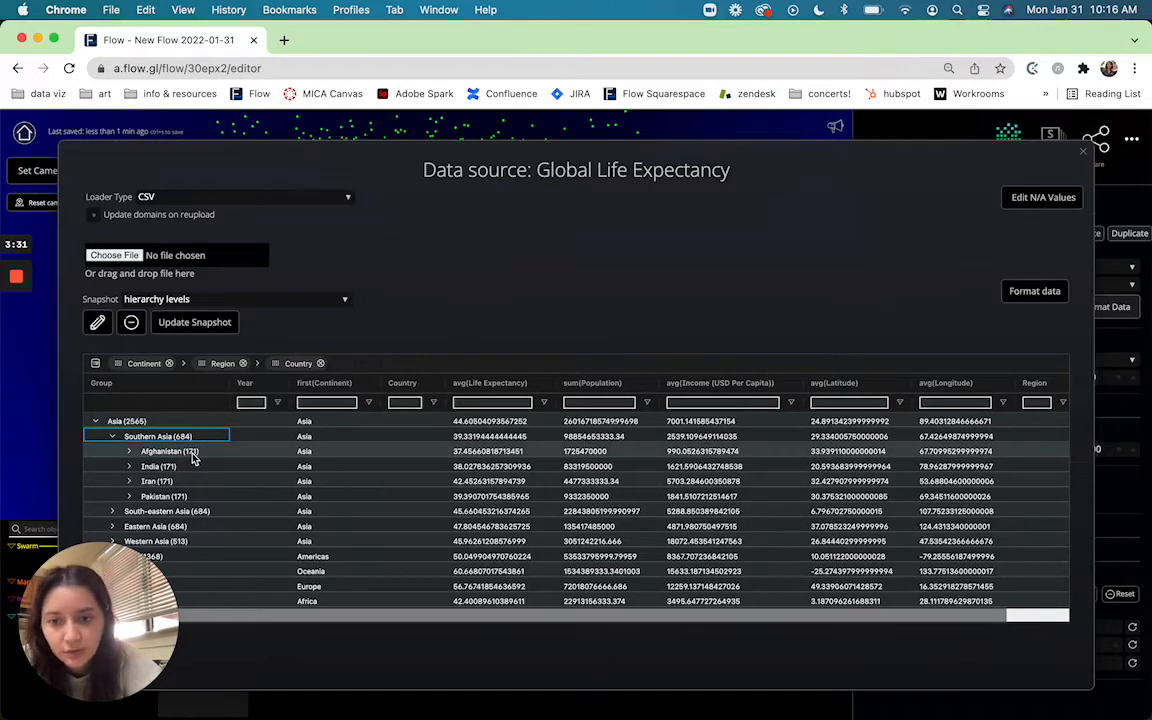
left_click(130, 451)
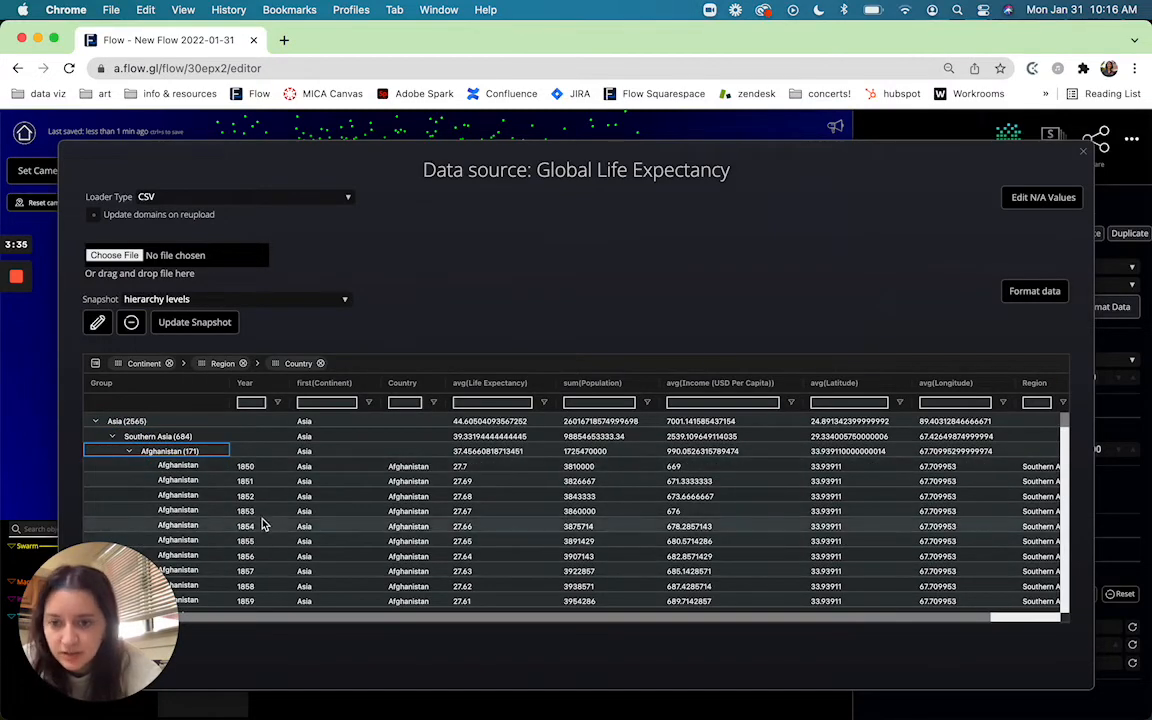
scroll(264, 500, "down", 10)
scroll(264, 524, "down", 10)
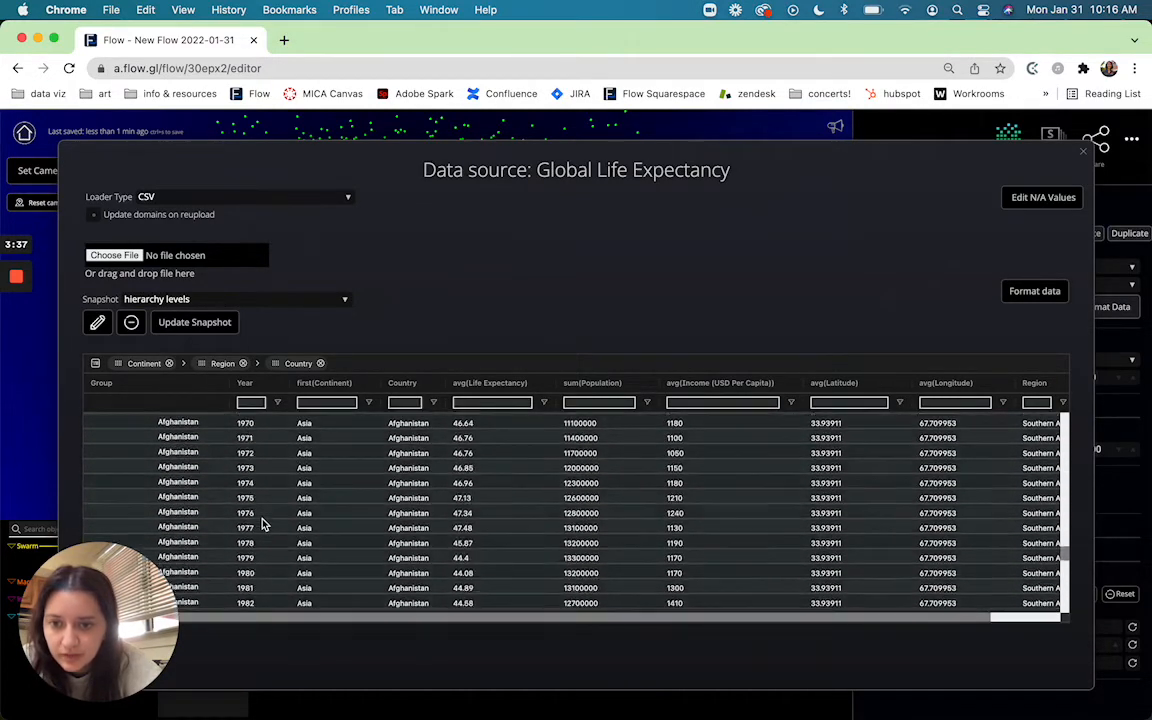
scroll(264, 524, "down", 10)
scroll(264, 524, "down", 5)
scroll(262, 500, "down", 3)
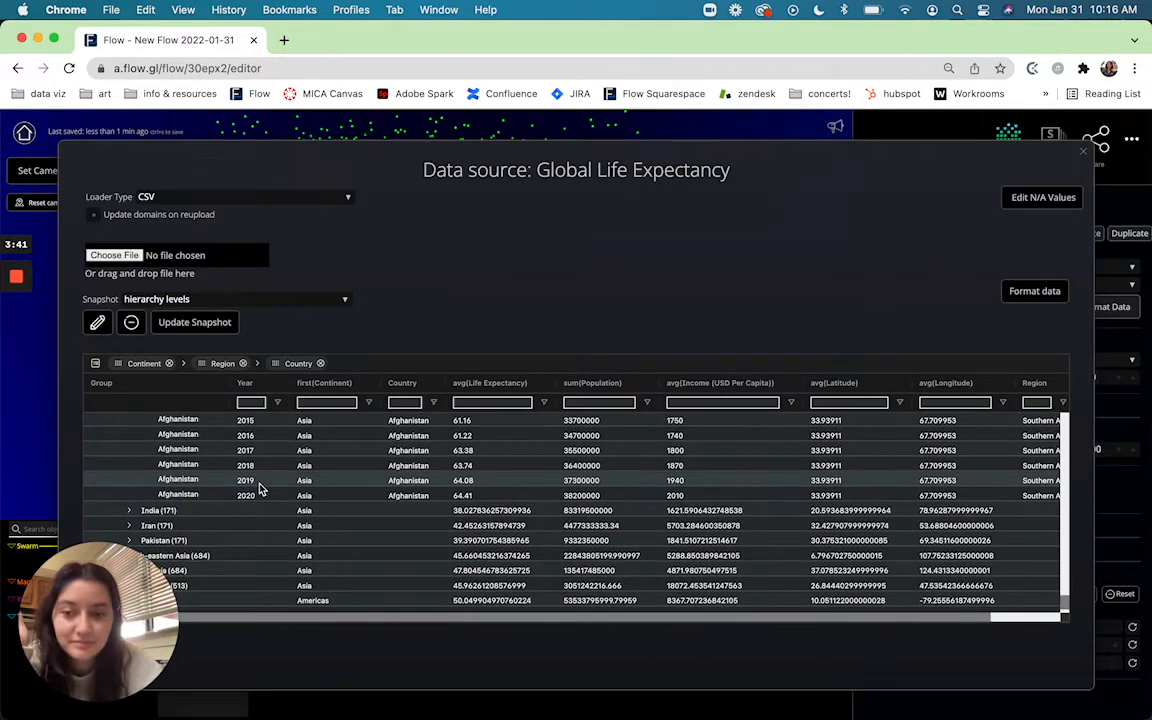
scroll(259, 488, "up", 3)
scroll(259, 488, "up", 5)
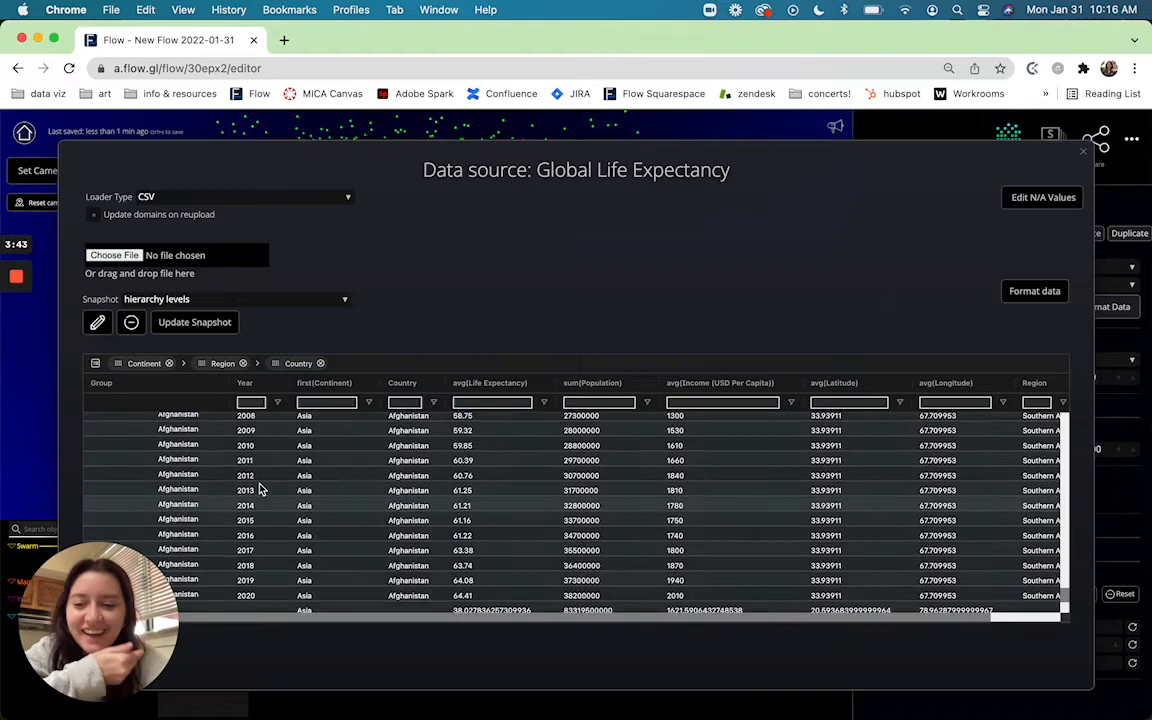
scroll(259, 488, "up", 10)
scroll(259, 488, "up", 10)
scroll(259, 488, "up", 10)
scroll(259, 488, "up", 5)
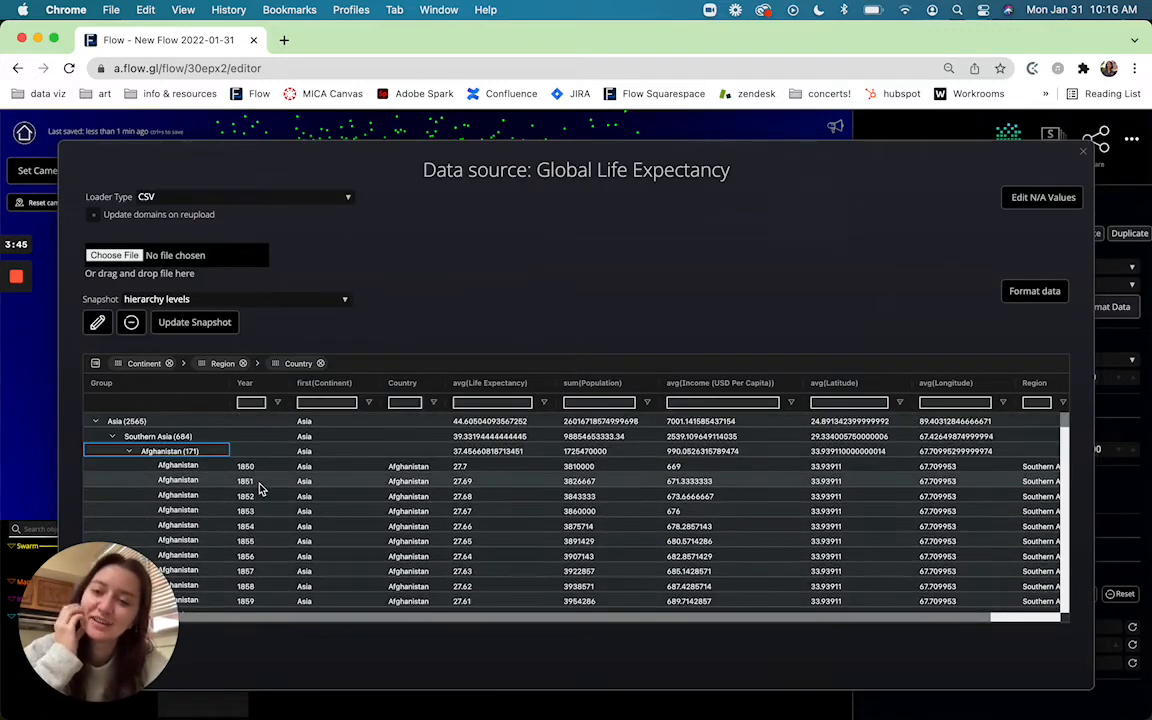
left_click(131, 452)
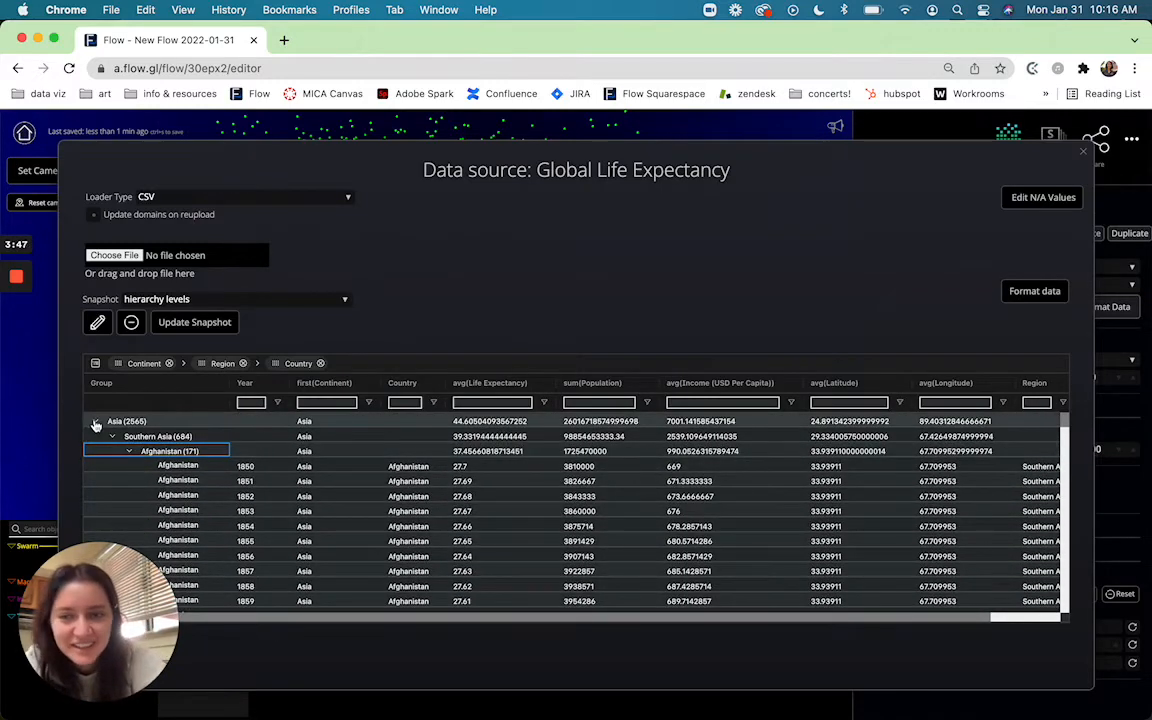
left_click(96, 422)
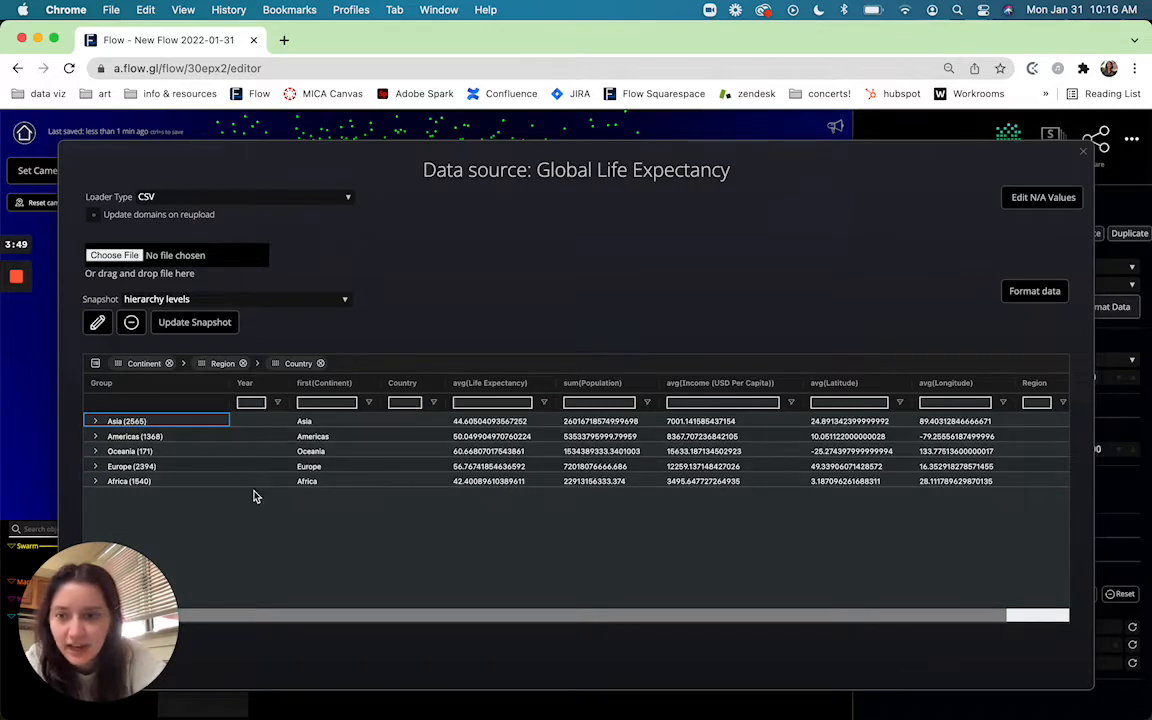
Save the grouping into the hierarchy levels snapshot and close the data source settings
left_click(195, 322)
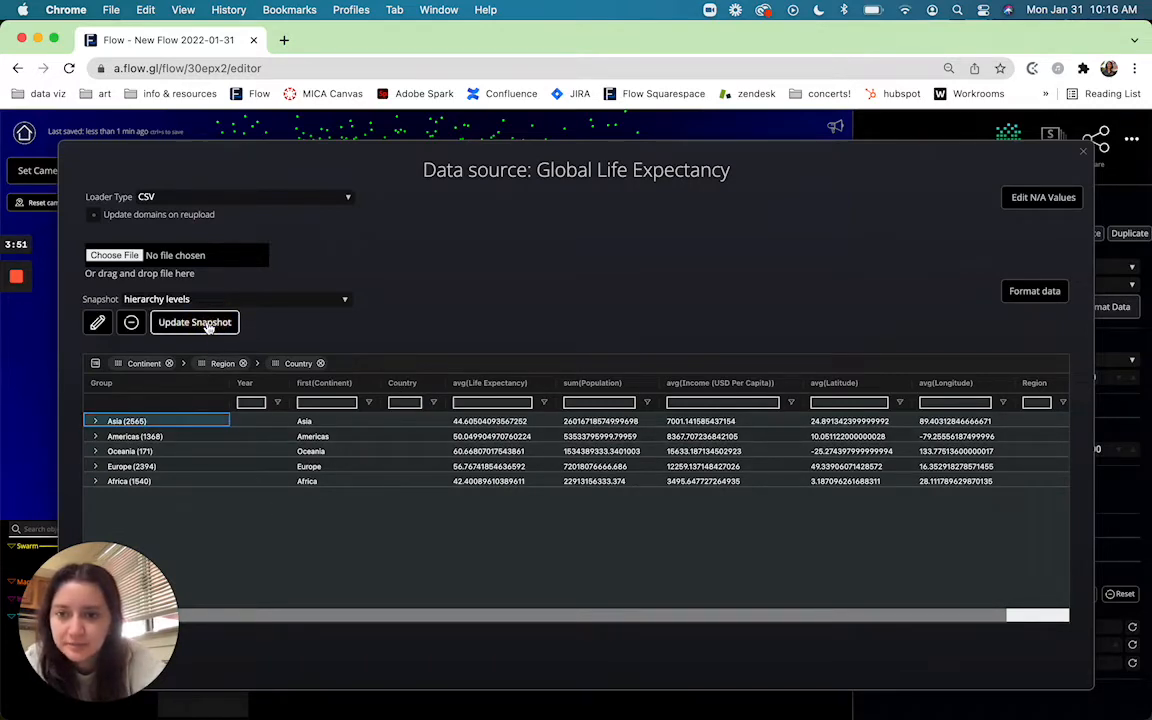
left_click(1086, 151)
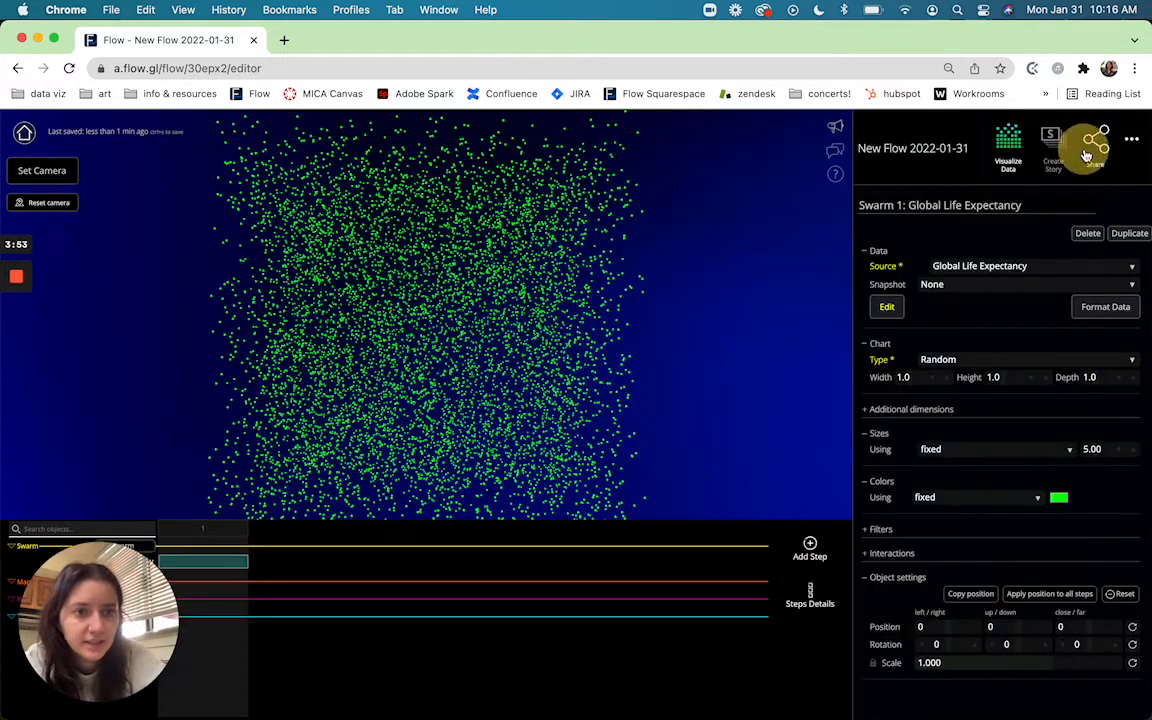
left_click(958, 285)
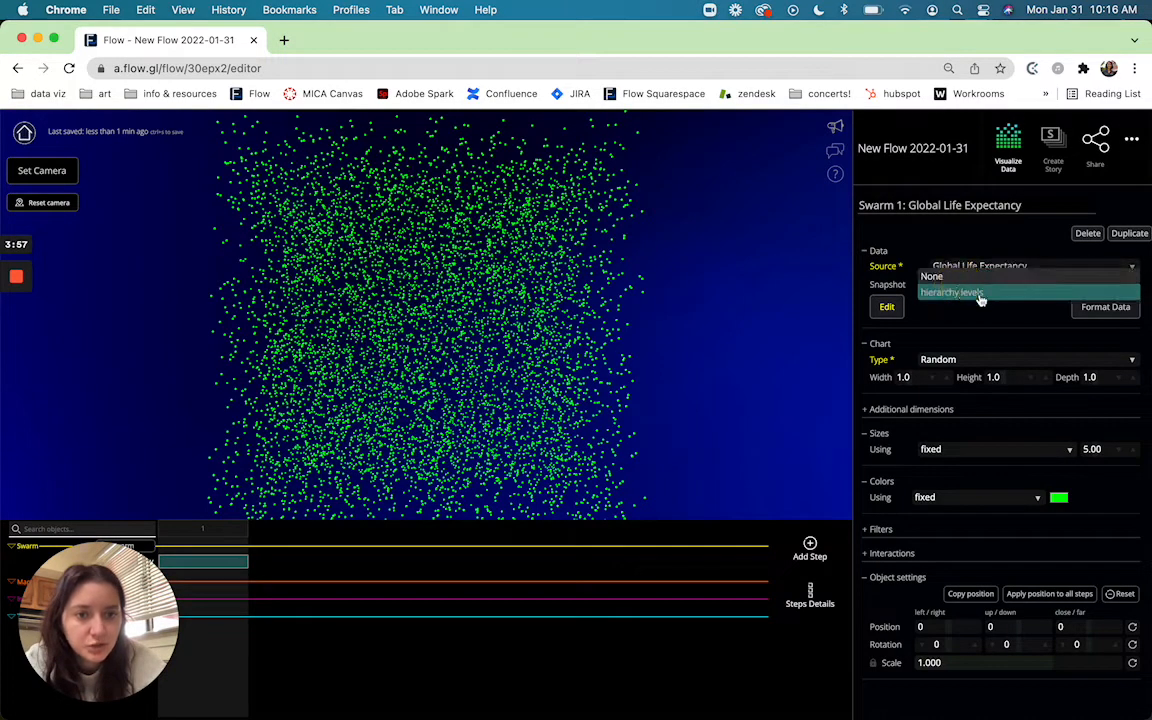
left_click(972, 293)
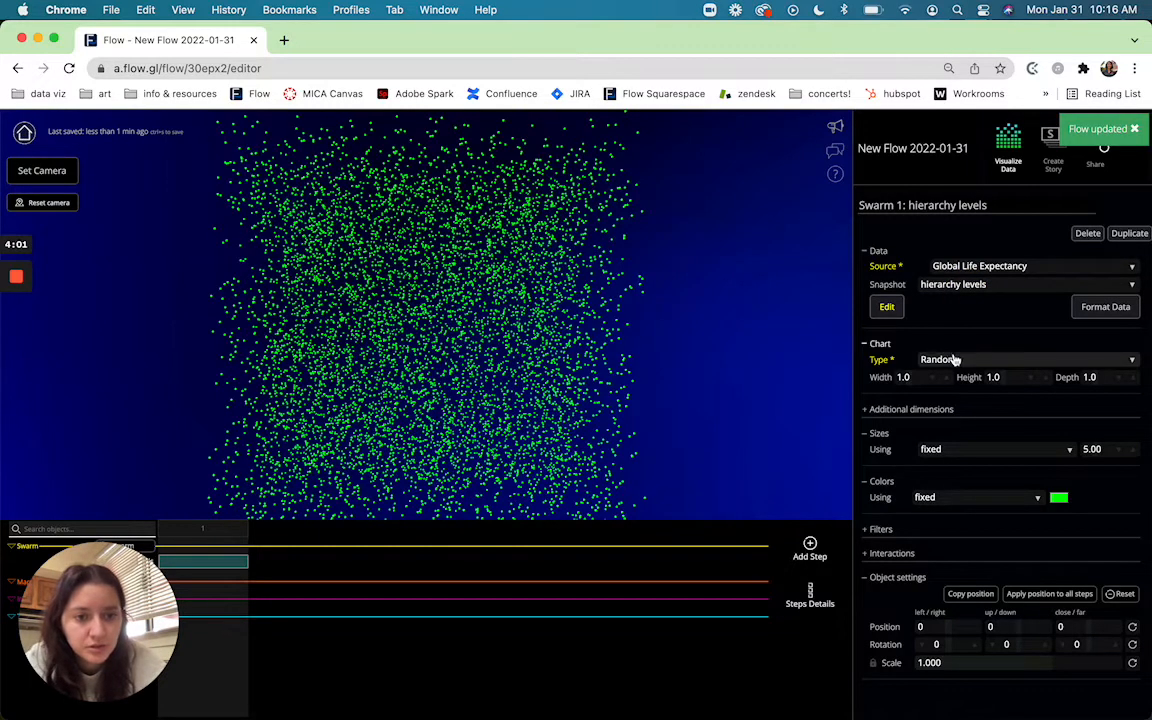
left_click(958, 285)
left_click(942, 280)
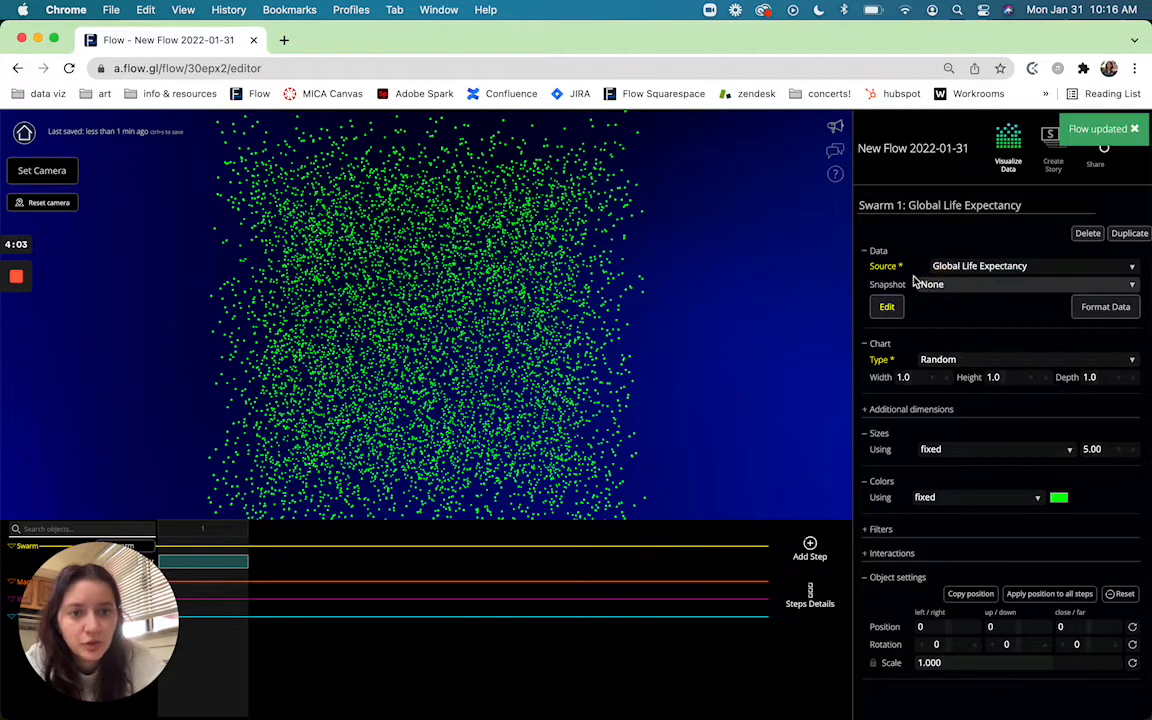
Set the swarm's snapshot to 'hierarchy levels' and its chart type to Hierarchy
left_click(965, 360)
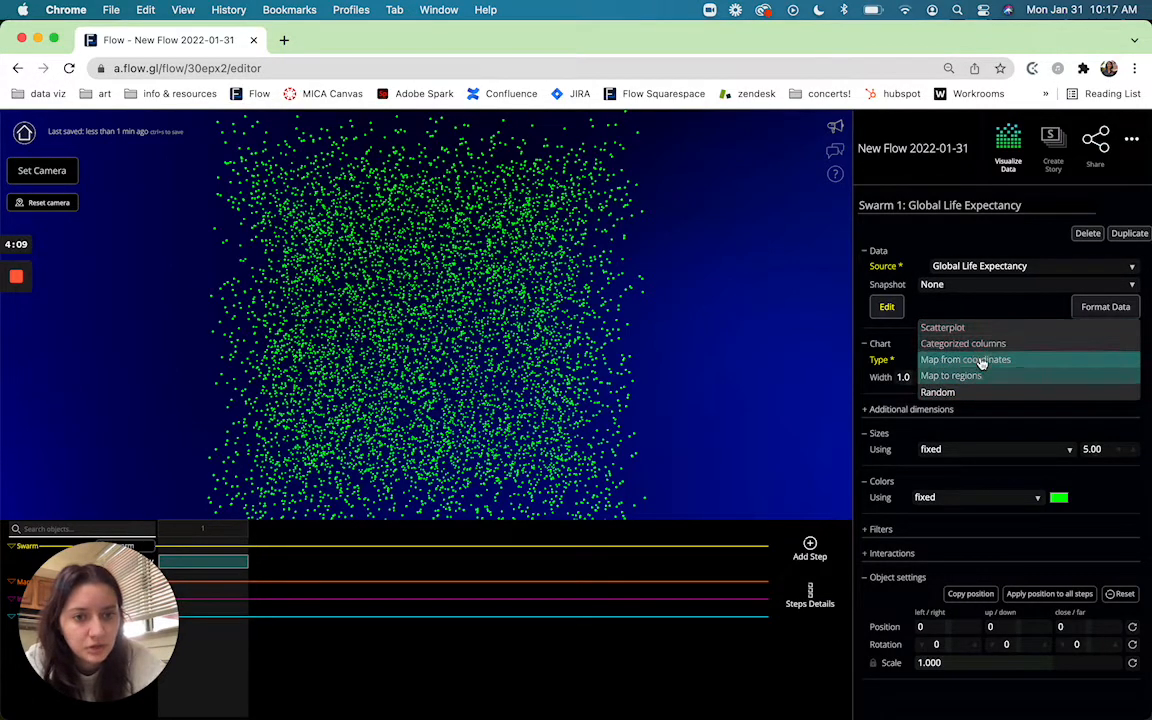
left_click(1000, 284)
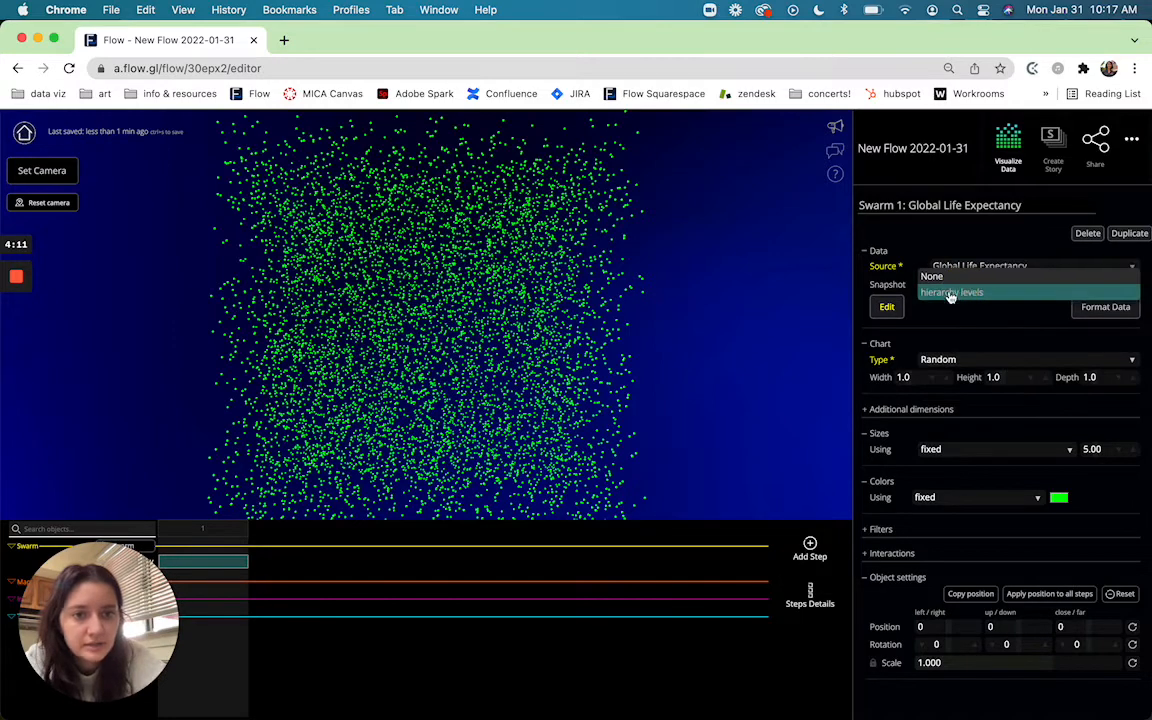
left_click(950, 292)
left_click(960, 359)
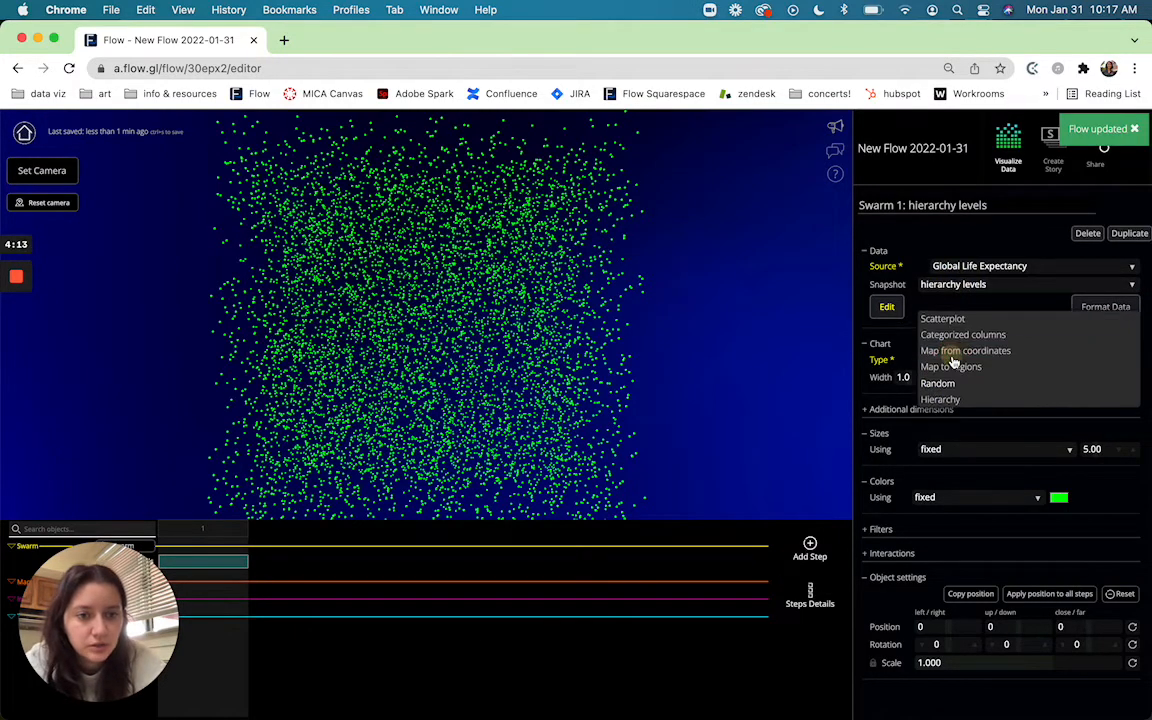
left_click(940, 399)
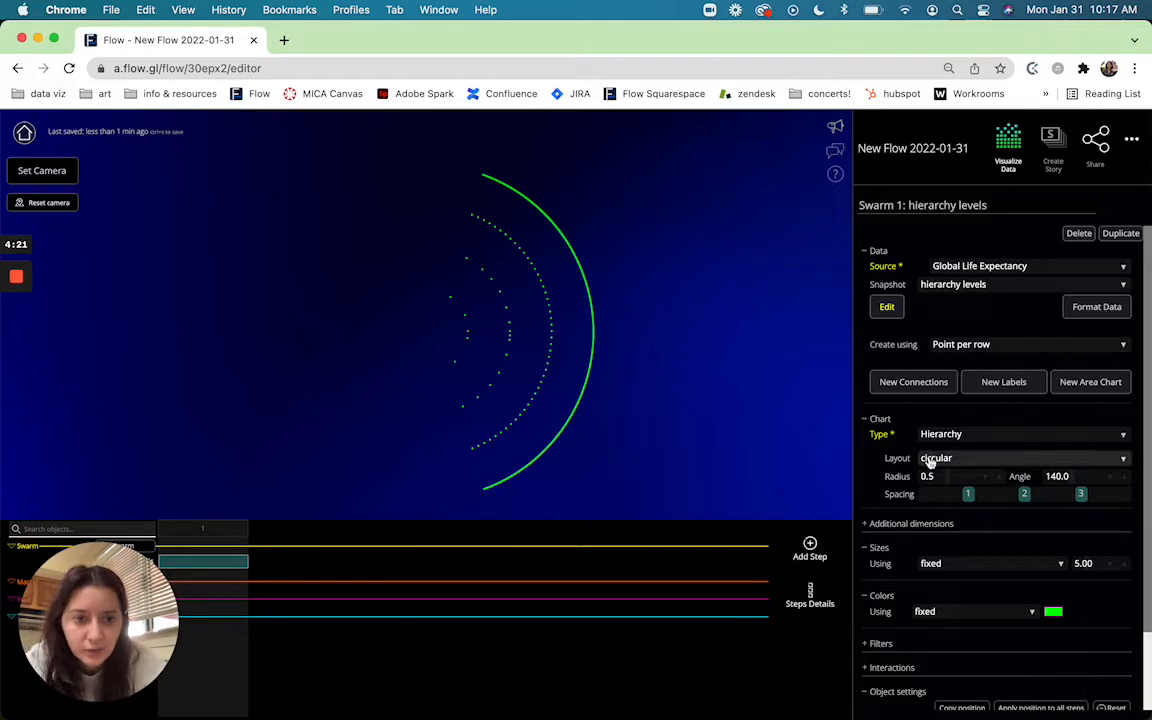
left_click(935, 458)
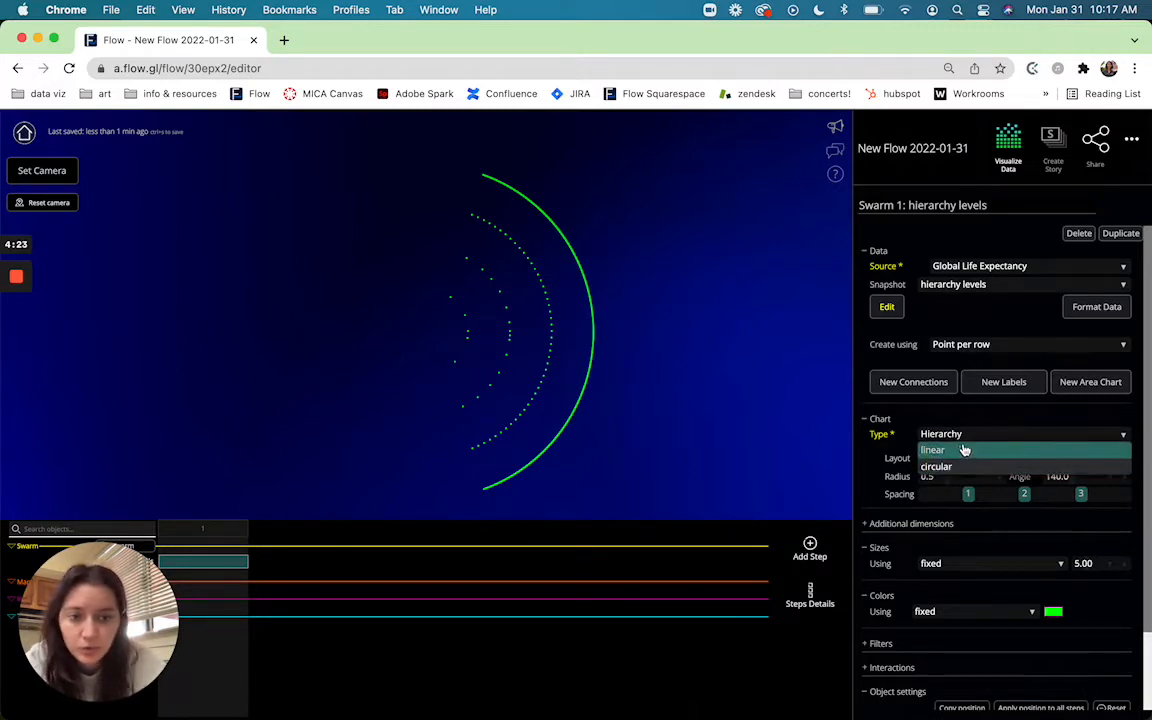
left_click(964, 450)
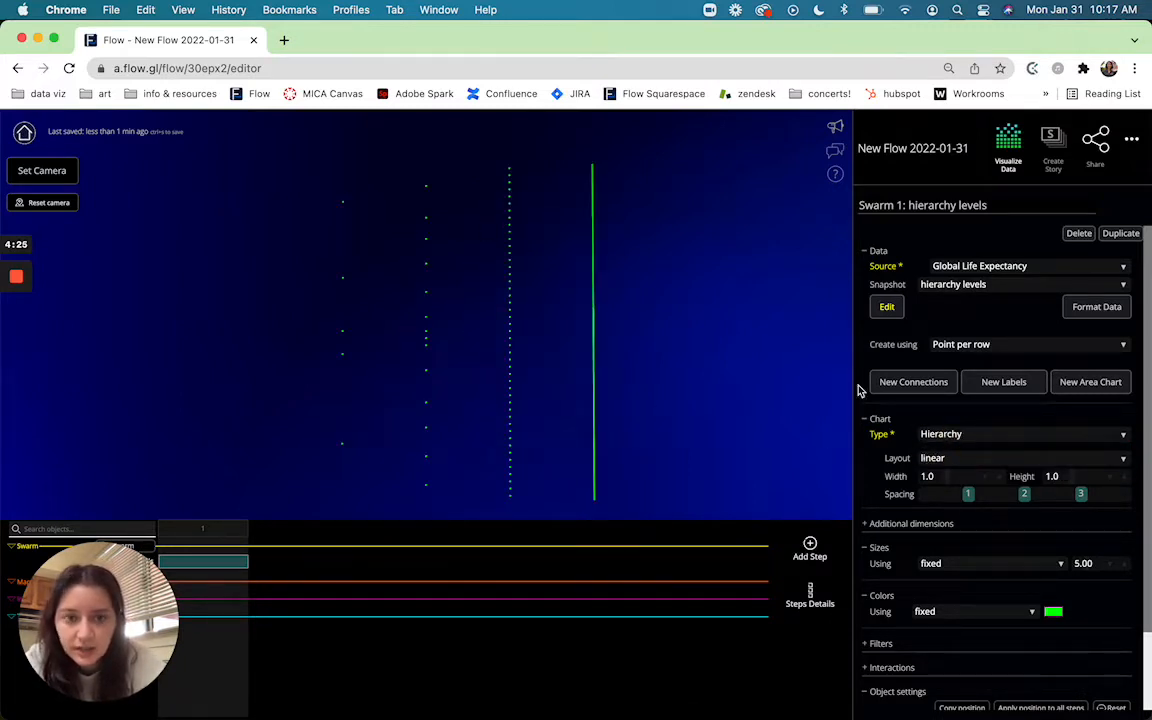
left_click(980, 458)
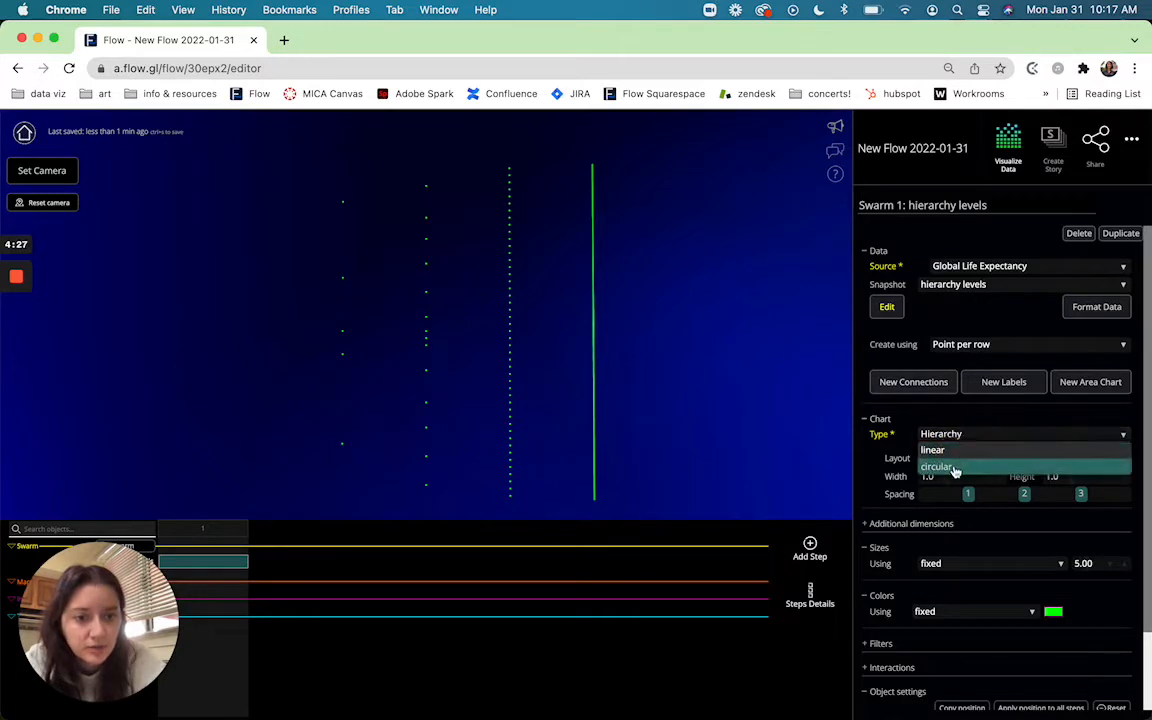
left_click(940, 467)
scroll(931, 504, "down", 3)
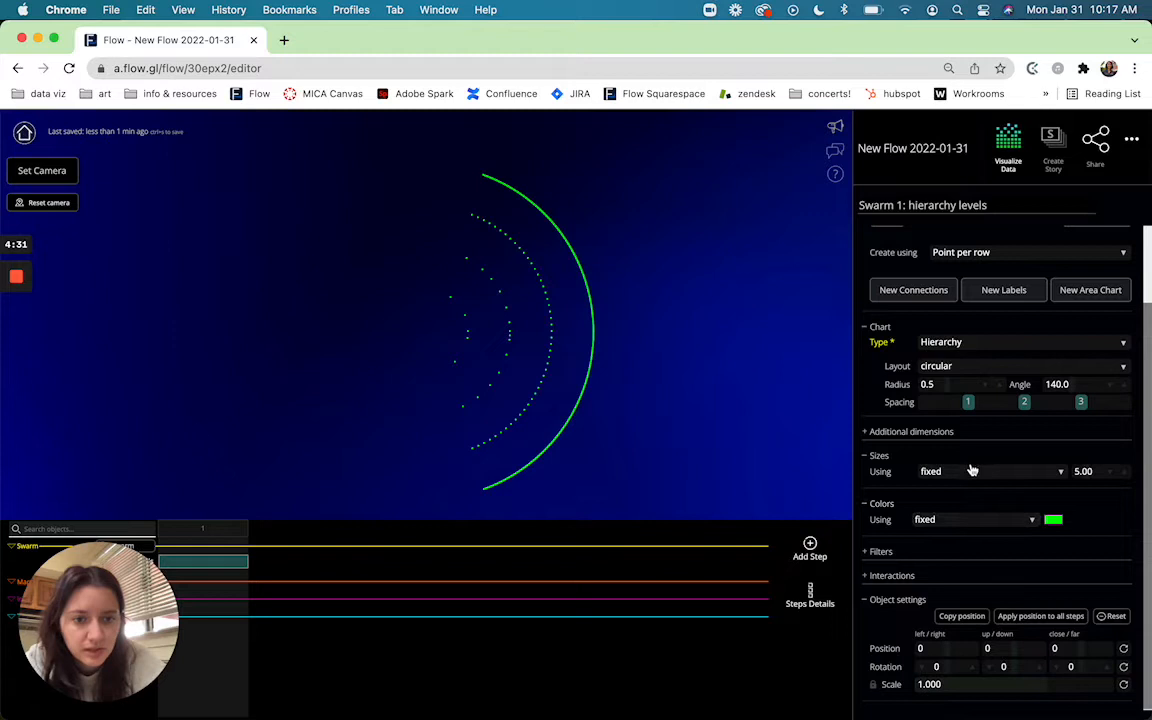
Colour the points with a colour scheme on the Continent column
left_click(960, 519)
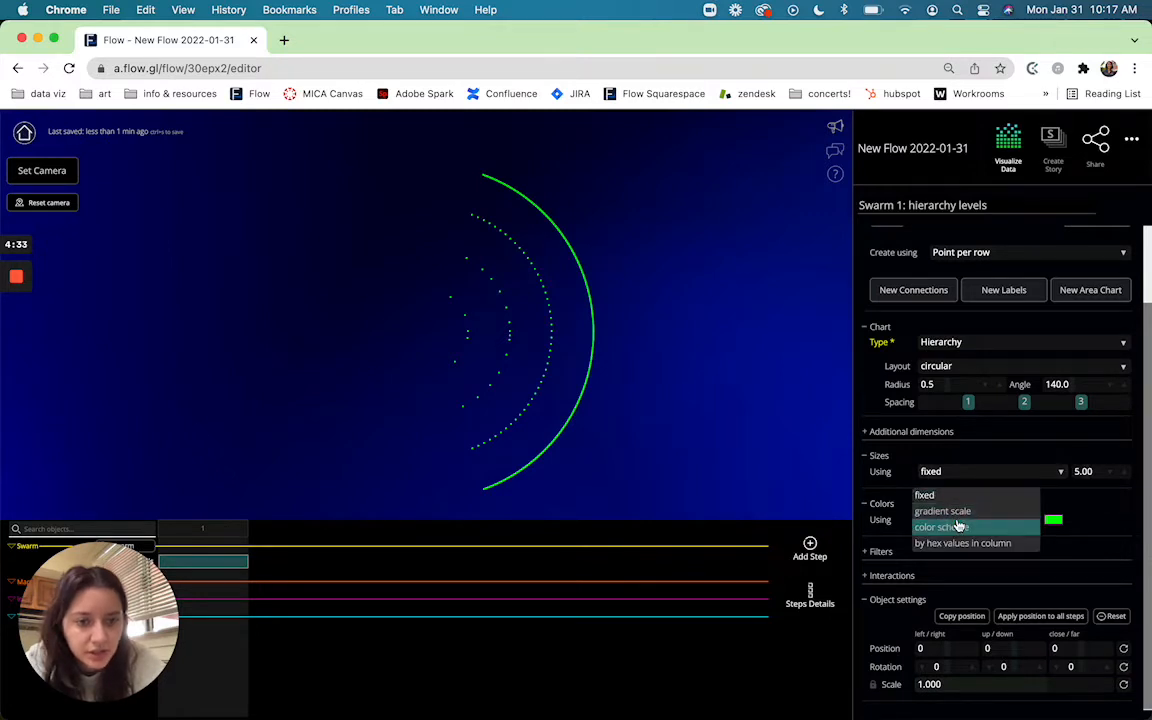
left_click(978, 528)
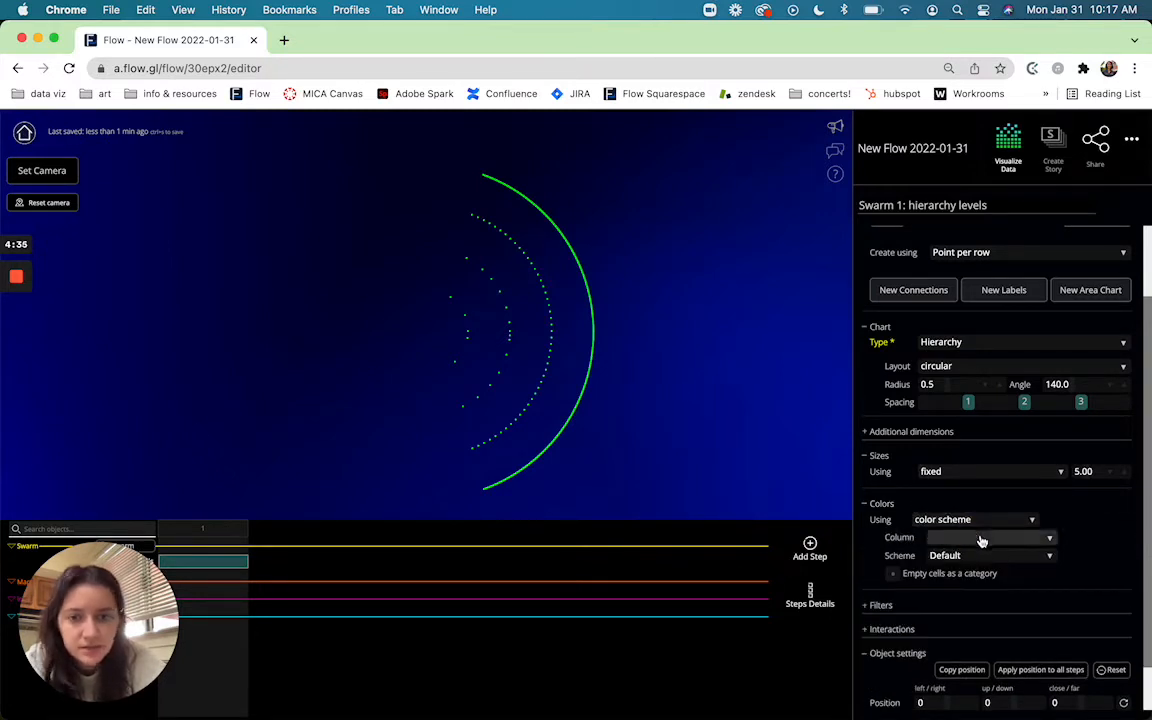
left_click(981, 538)
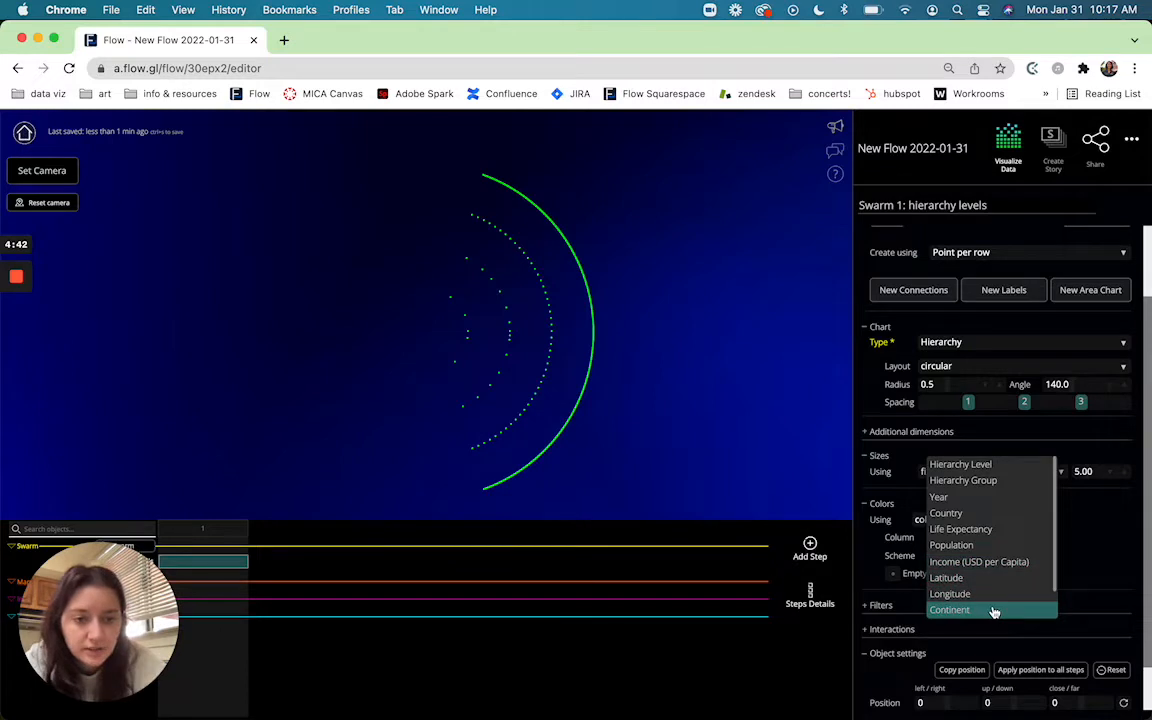
left_click(994, 611)
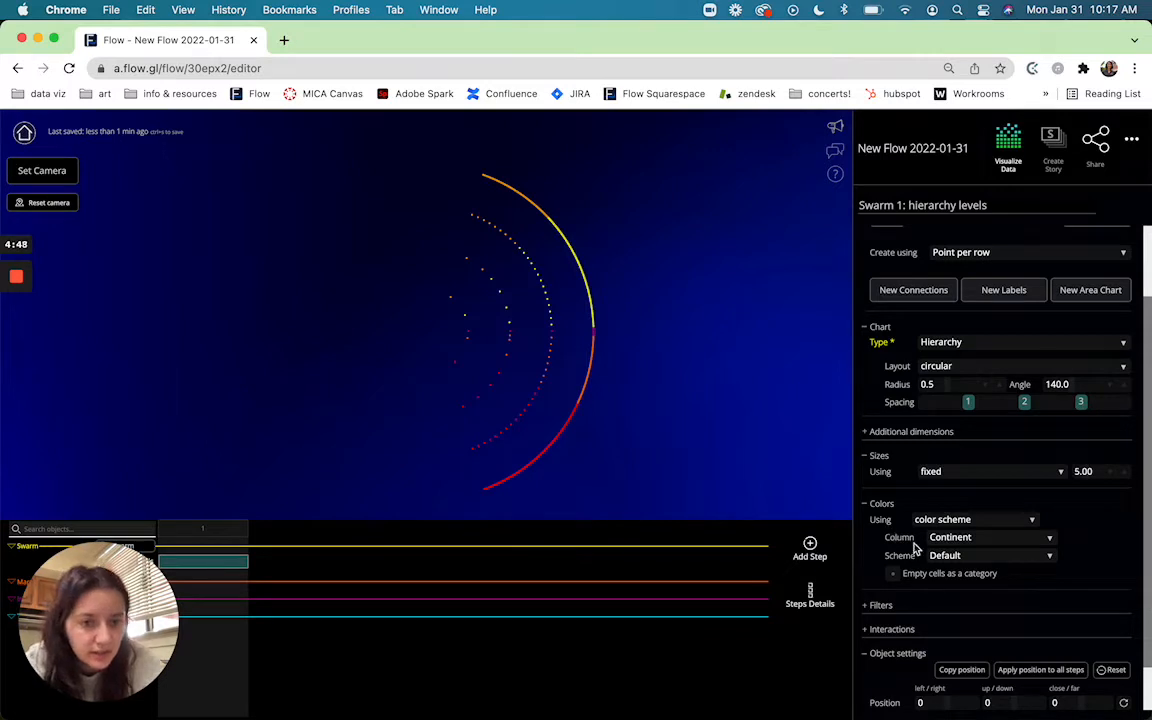
Add a Connections object that connects dots based on hierarchy level
left_click(913, 290)
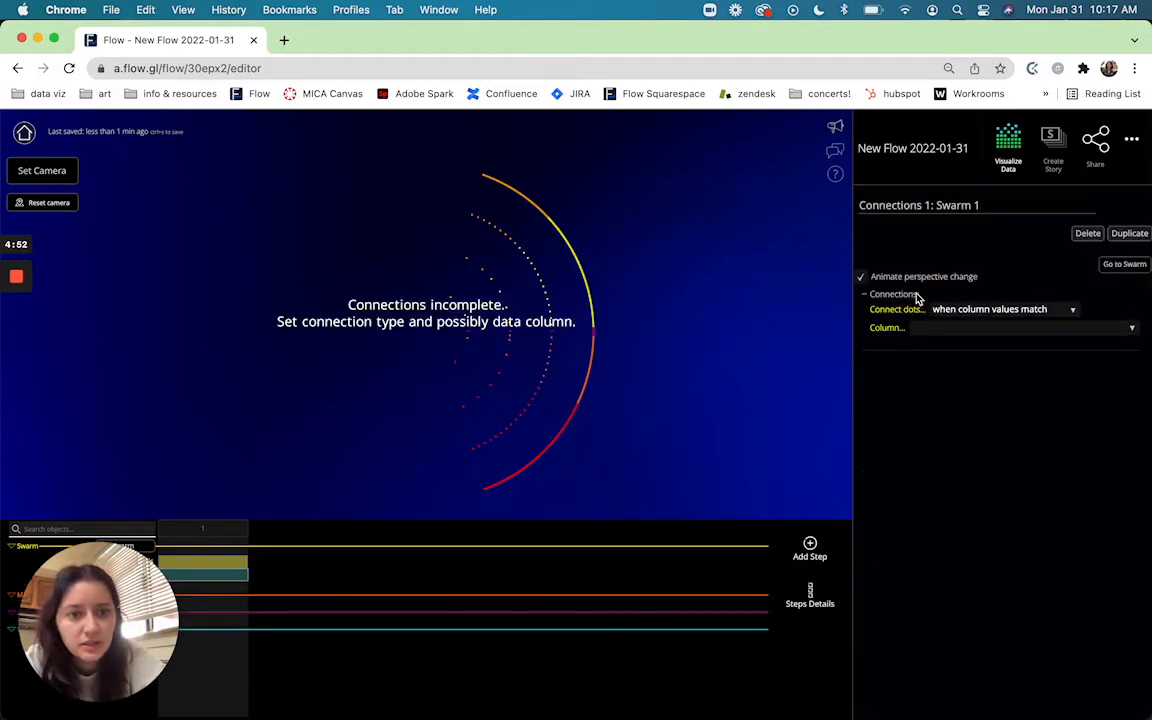
left_click(976, 311)
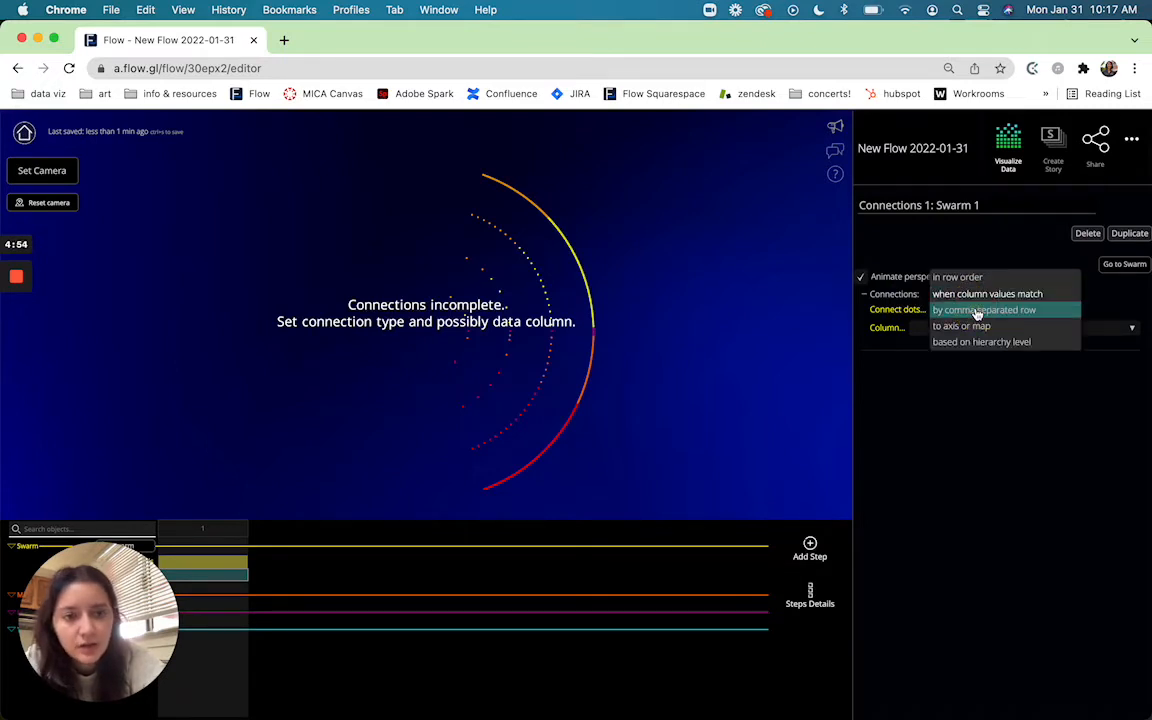
left_click(1016, 343)
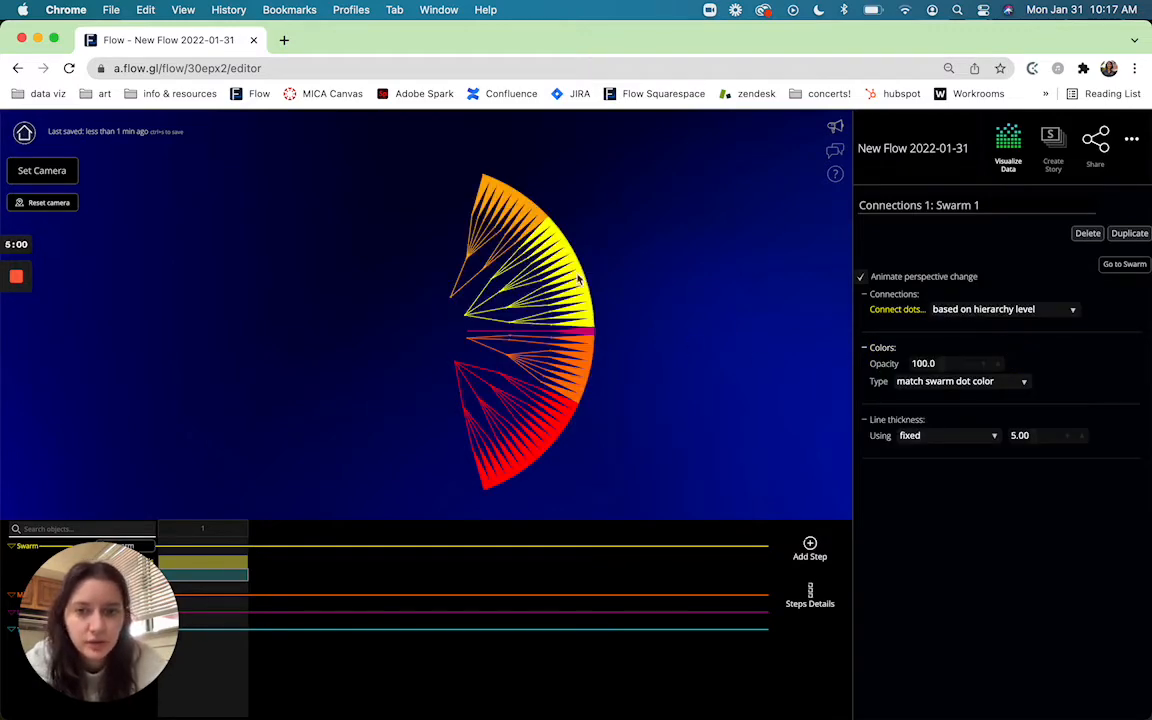
scroll(440, 297, "up", 5)
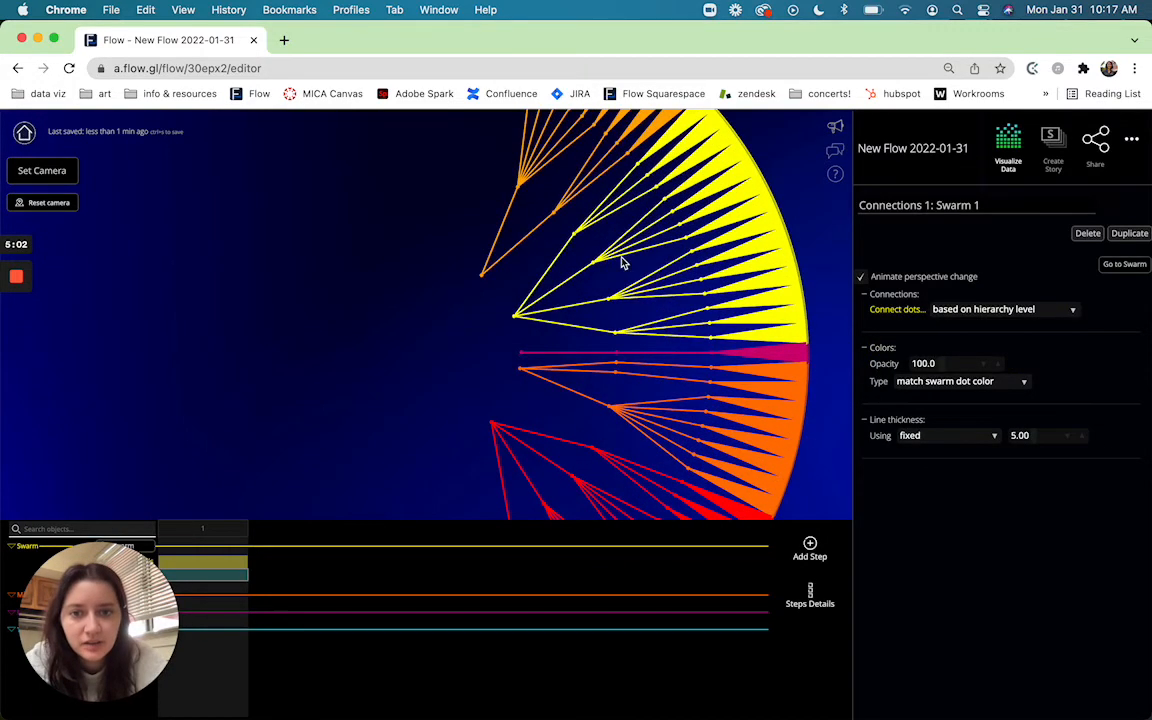
left_click_drag(620, 262, 383, 447)
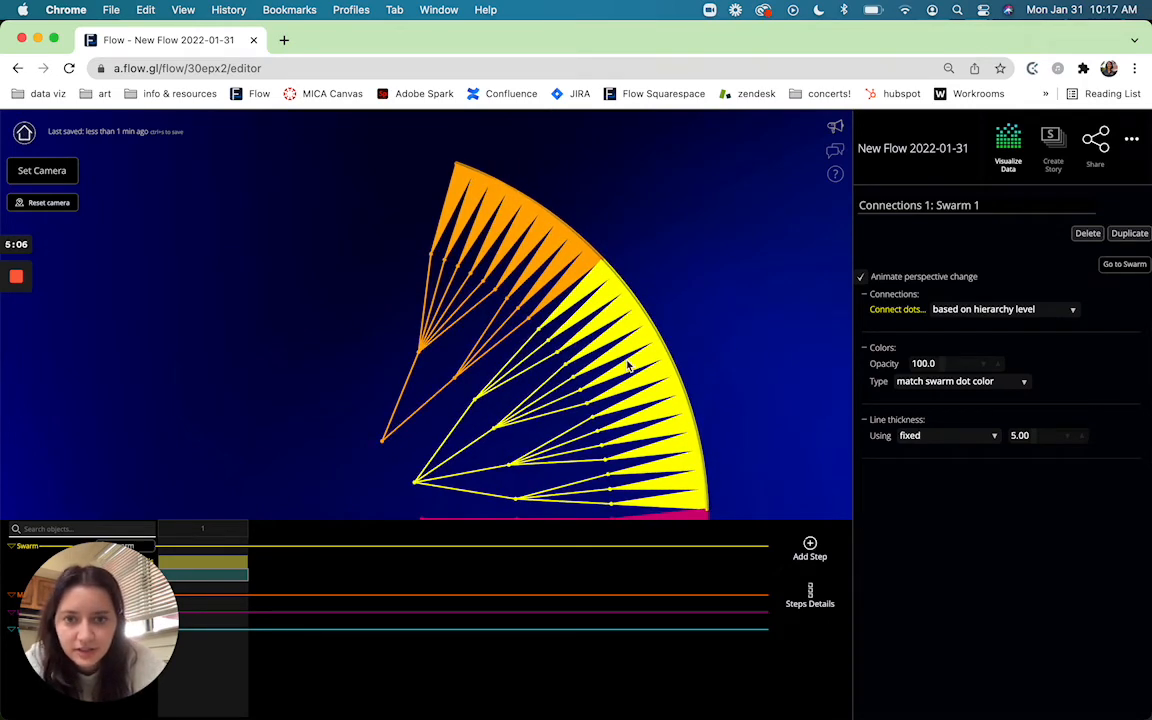
left_click_drag(627, 365, 660, 250)
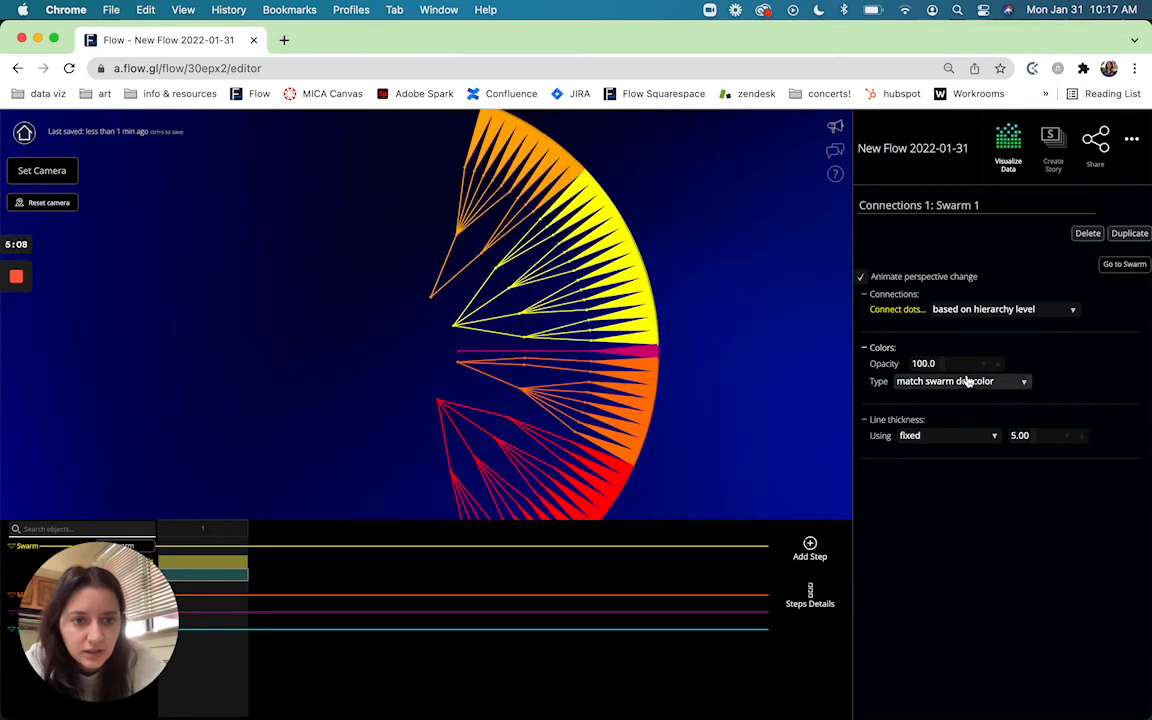
Lower the connections' opacity to 68.4 and line thickness to about 1.59
mouse_move(1028, 435)
left_mouse_down()
mouse_move(955, 441)
mouse_move(1054, 436)
left_mouse_up()
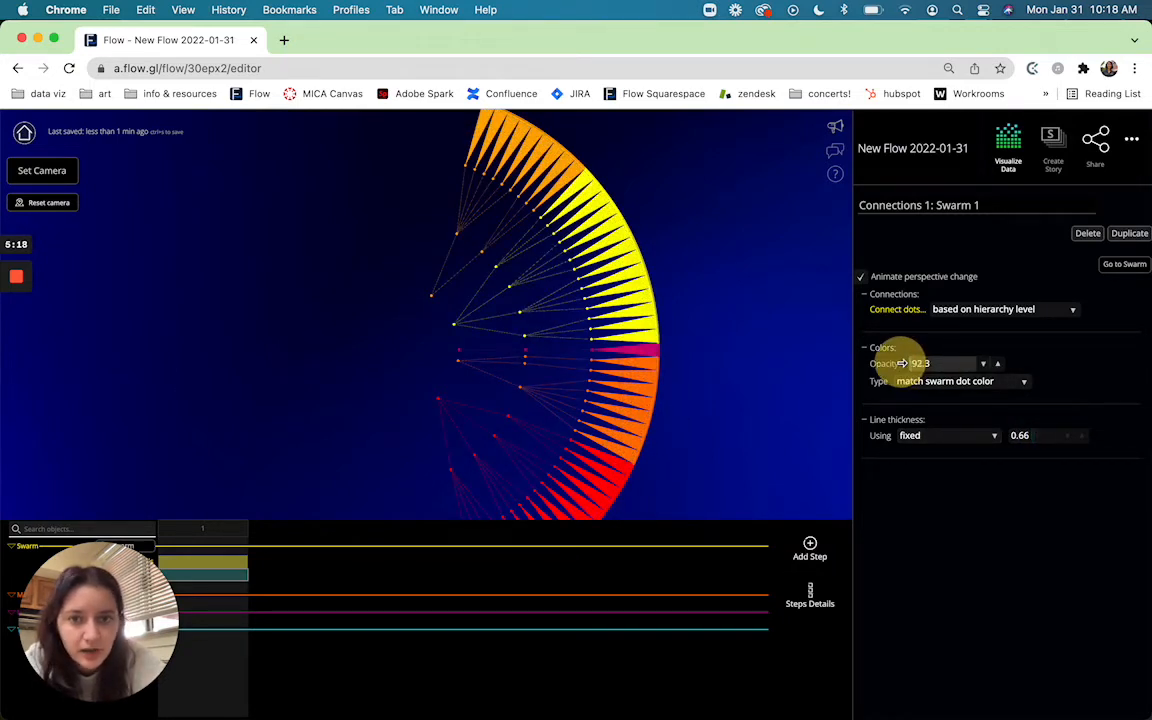
left_click_drag(925, 363, 890, 363)
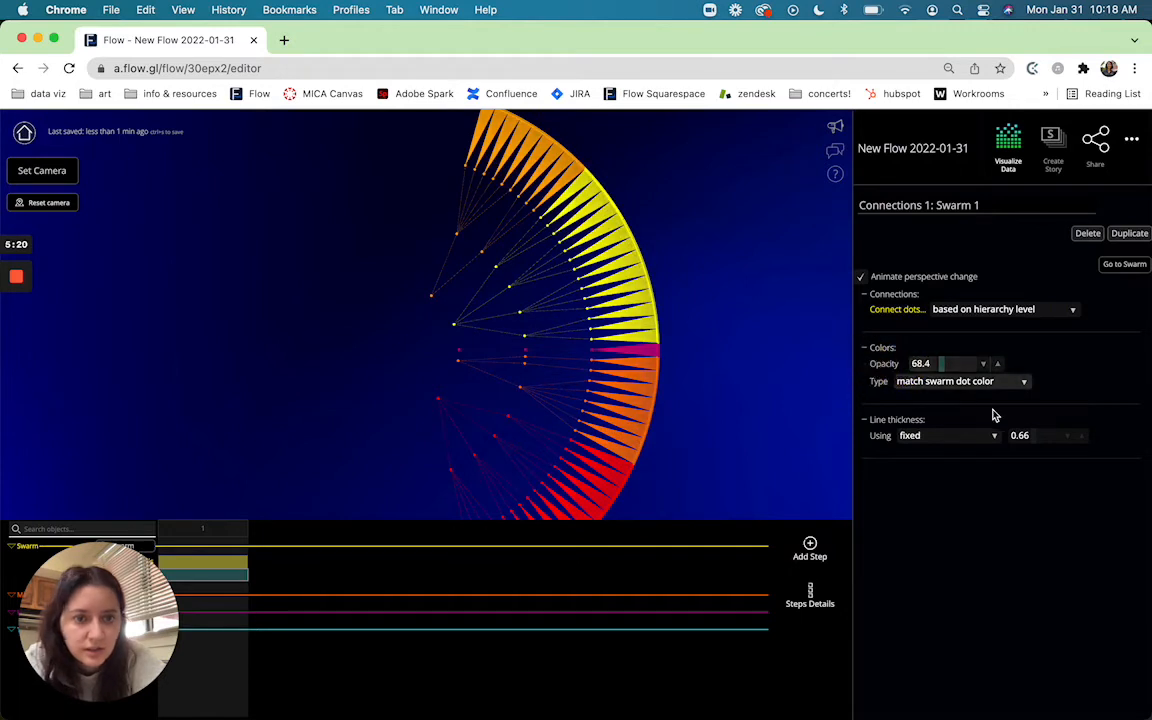
left_click_drag(1033, 435, 1070, 435)
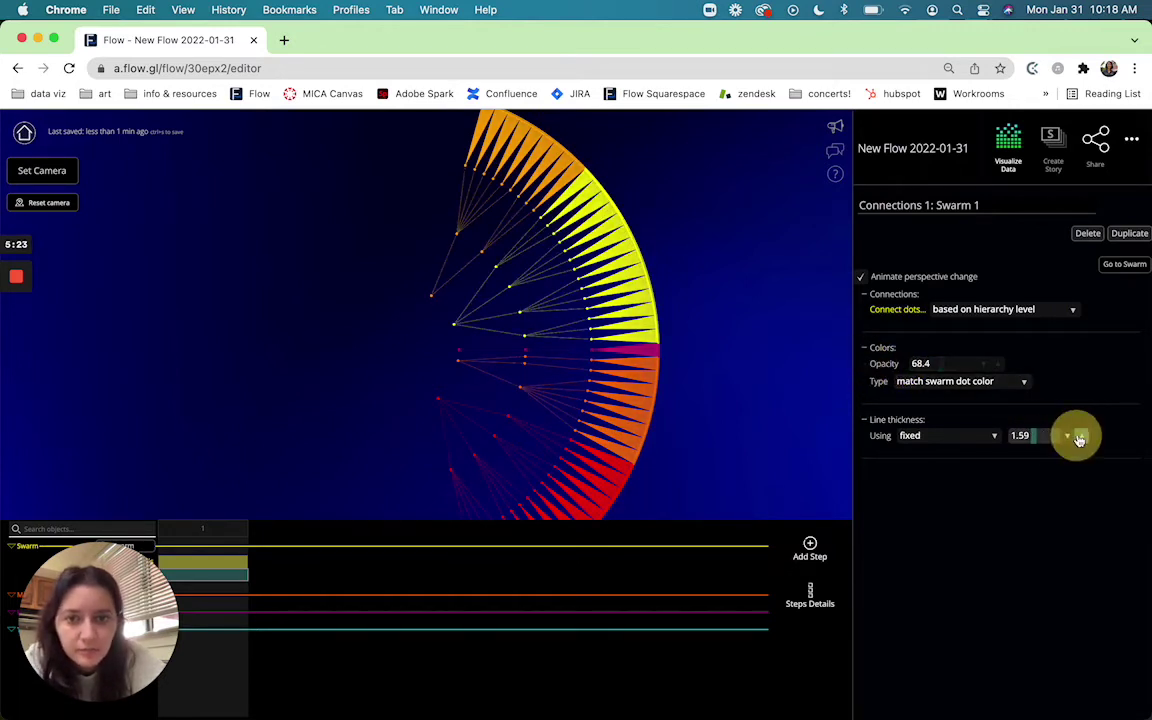
Enable a popup on point selection in the swarm's interaction settings and begin choosing its columns
left_click(193, 565)
scroll(1000, 450, "down", 5)
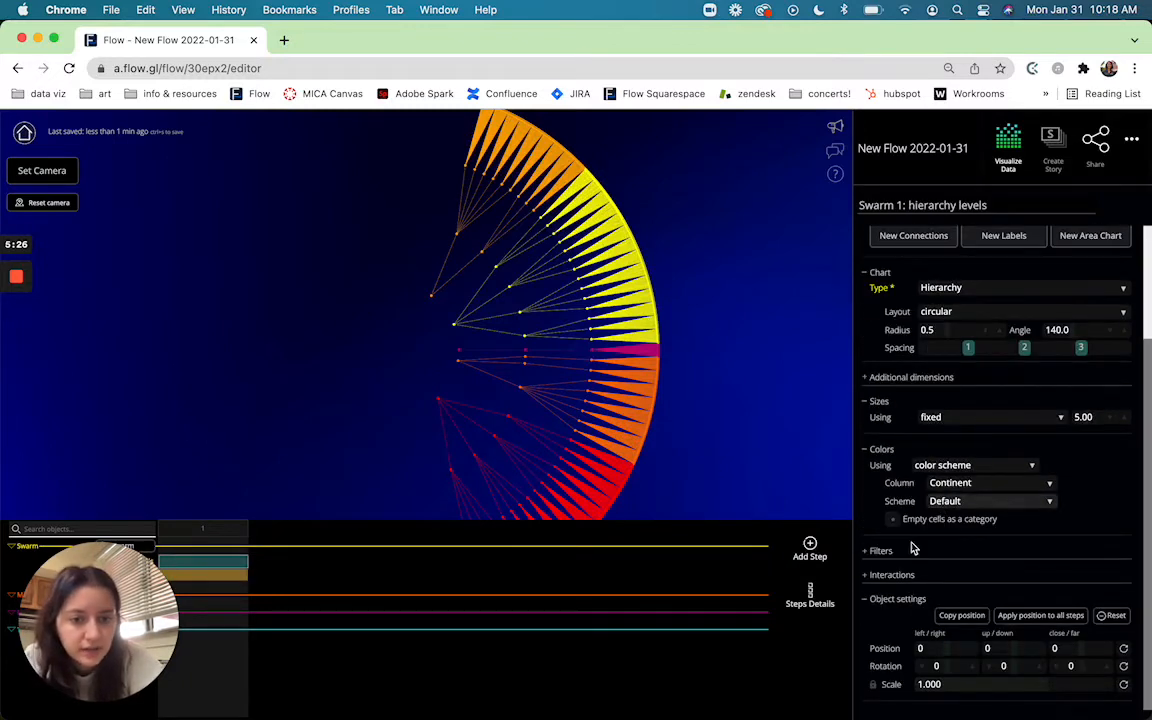
left_click(893, 578)
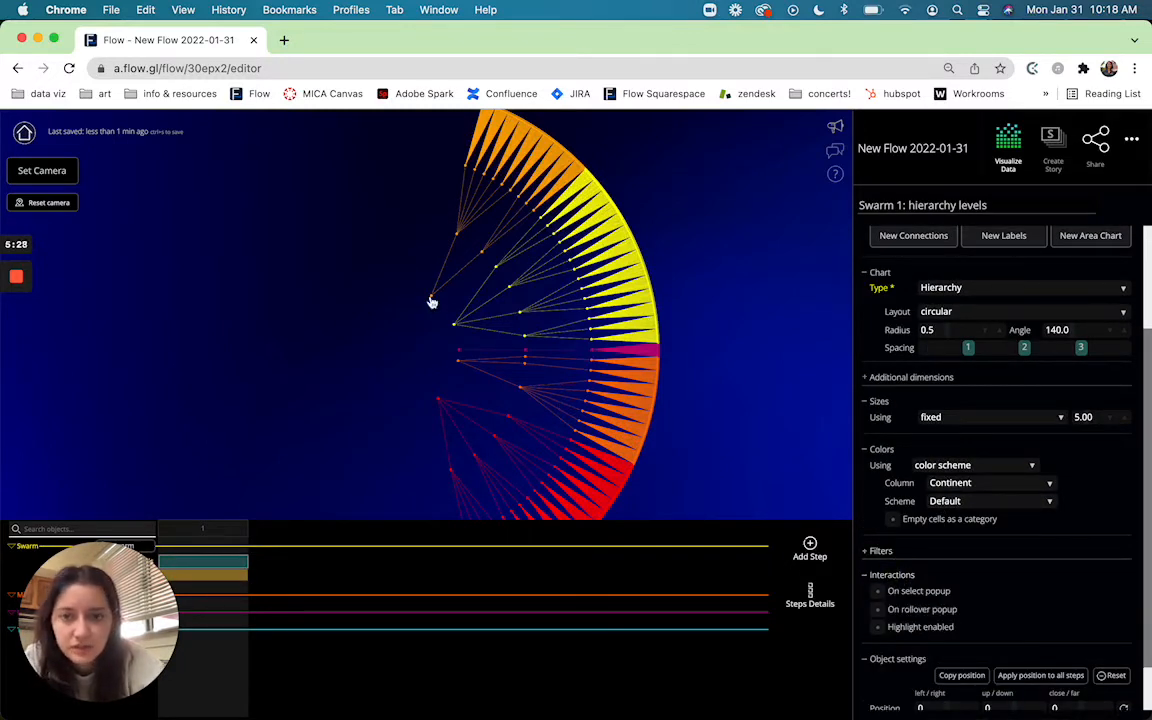
left_click(387, 266)
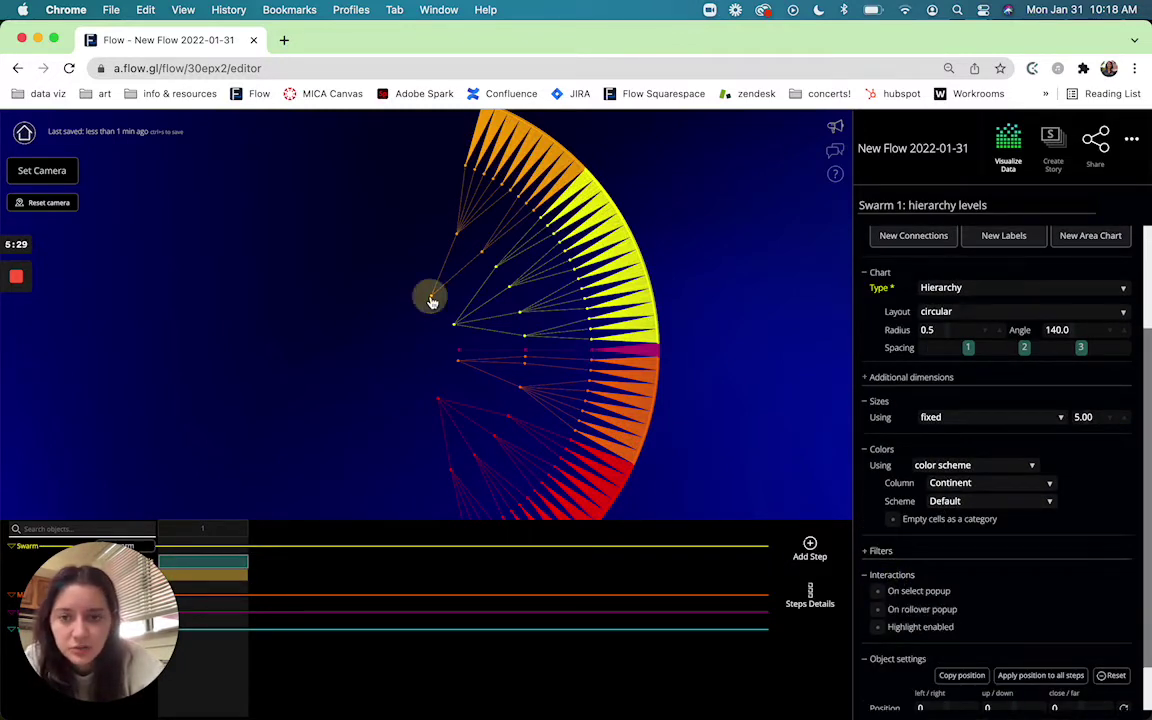
left_click(878, 591)
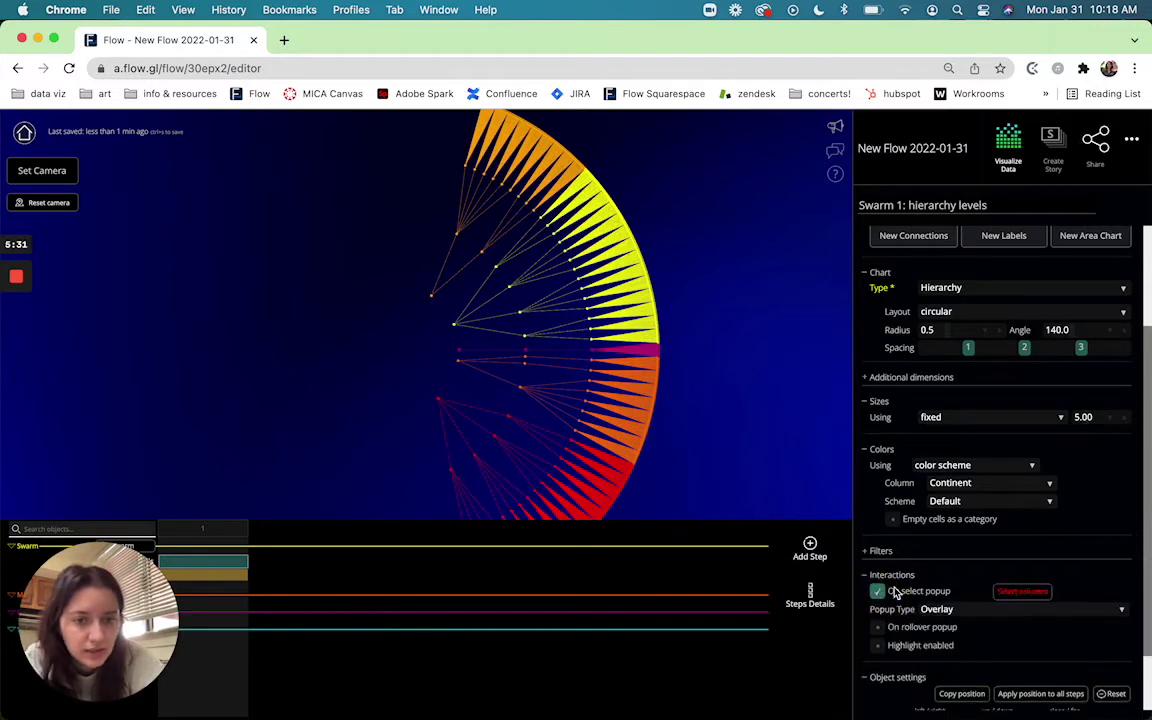
left_click(1022, 592)
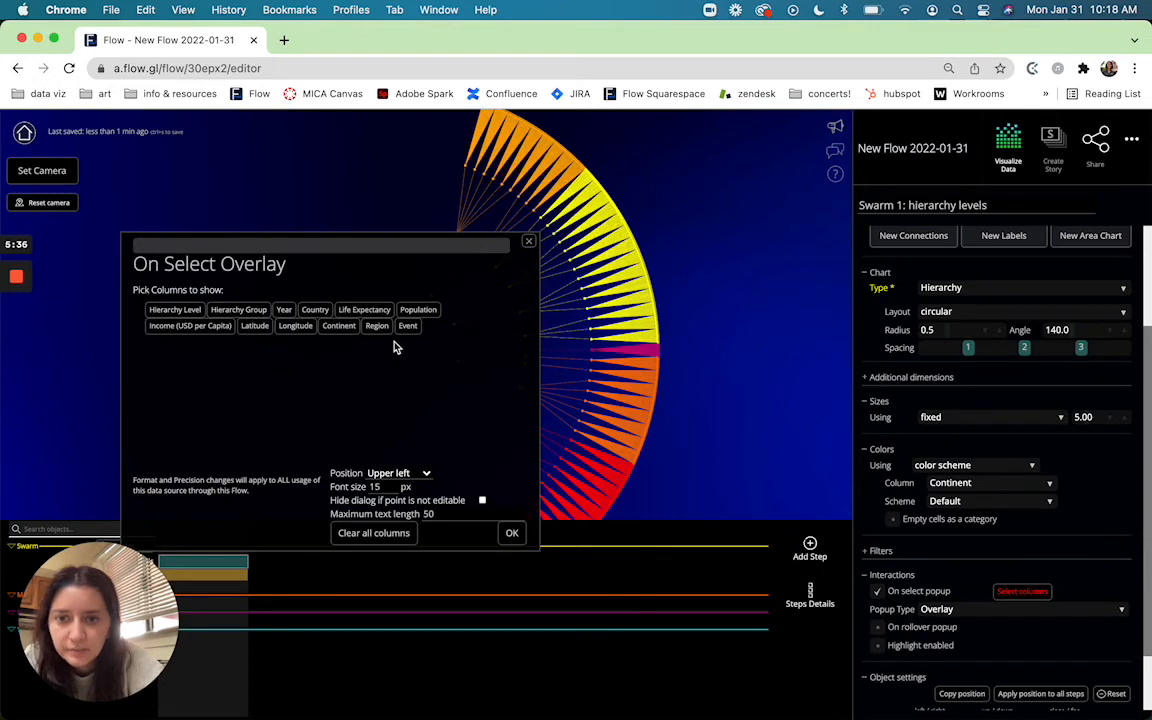
Show Continent, Region and Country in the select popup and confirm the column choices
left_click(340, 327)
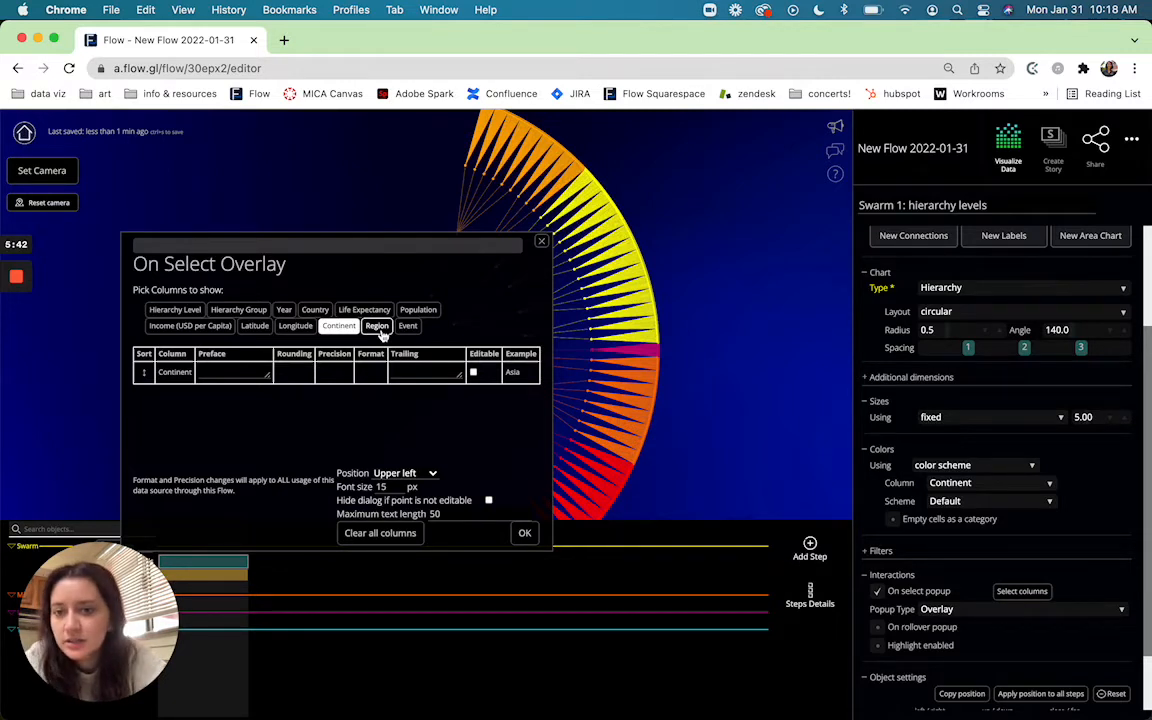
left_click(377, 327)
left_click(314, 310)
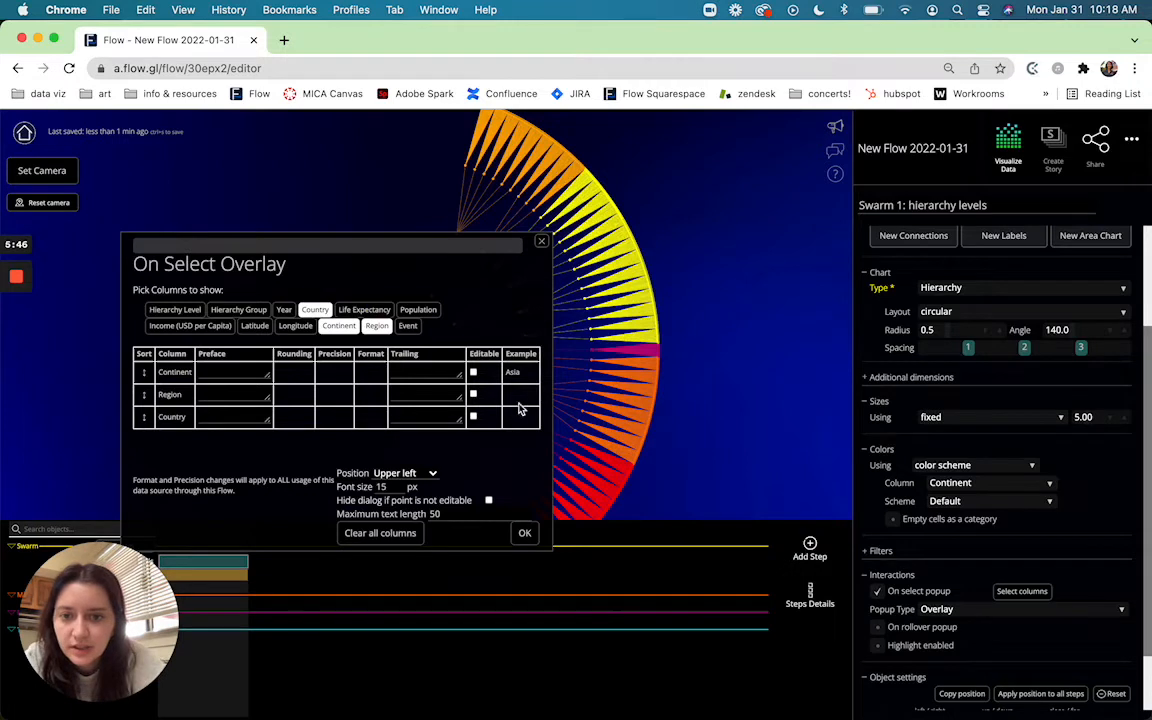
left_click(524, 533)
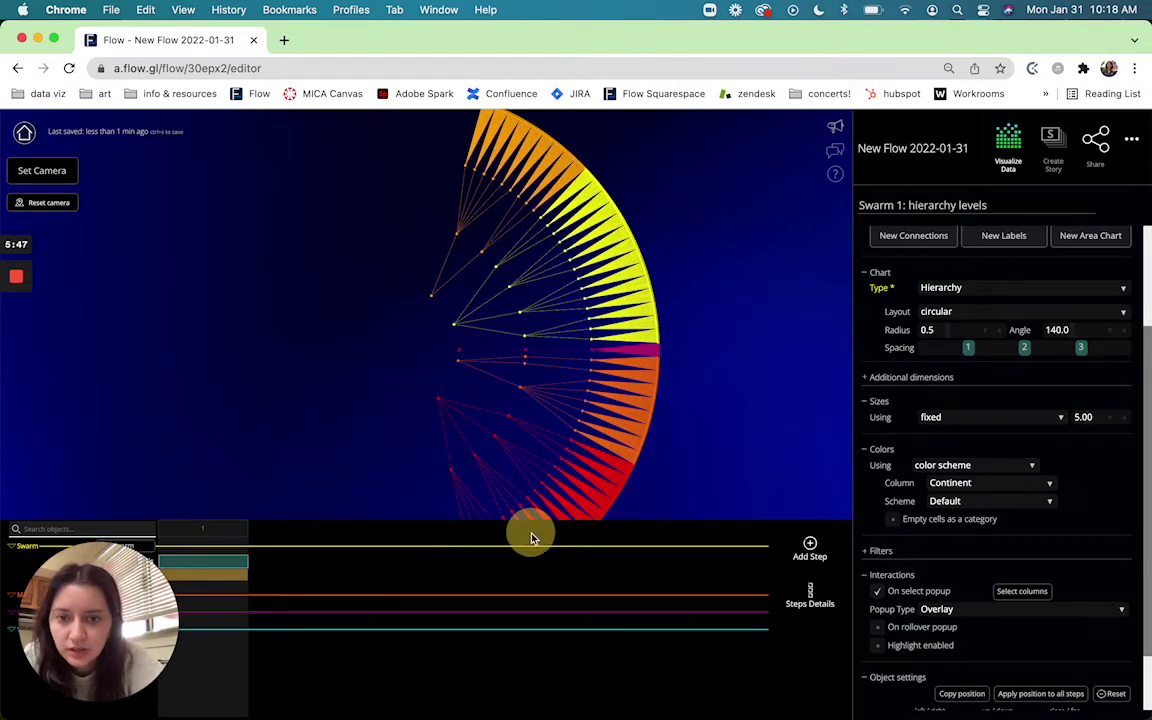
left_click(433, 301)
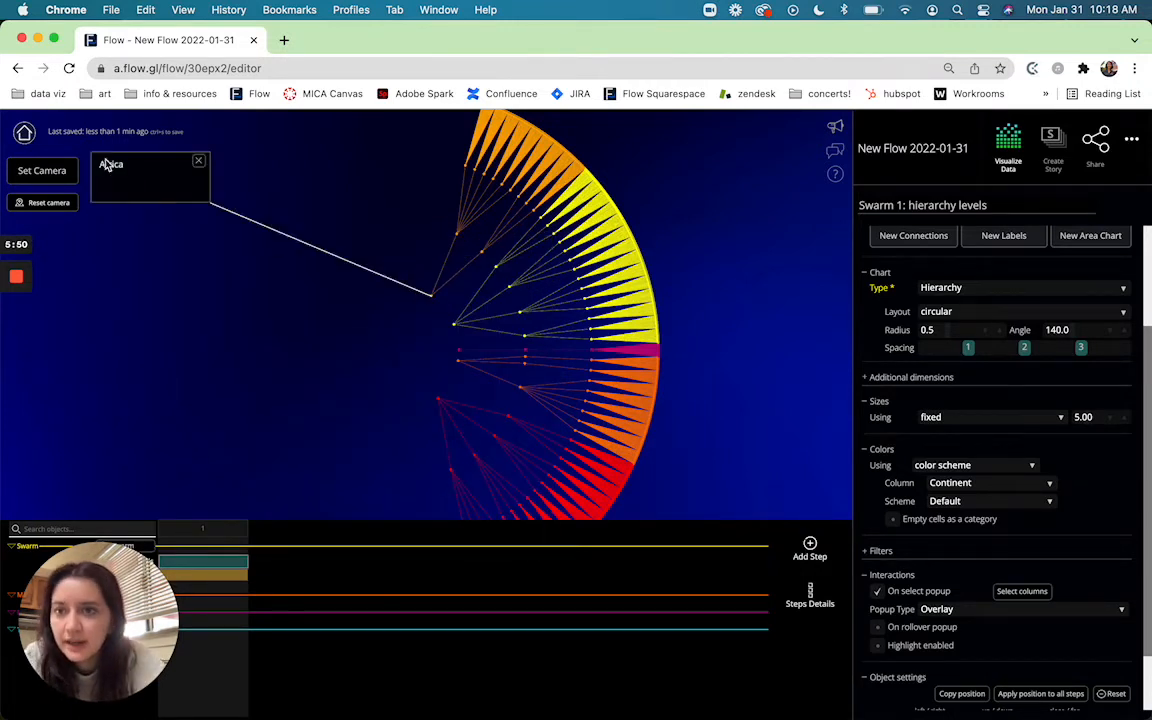
left_click(199, 163)
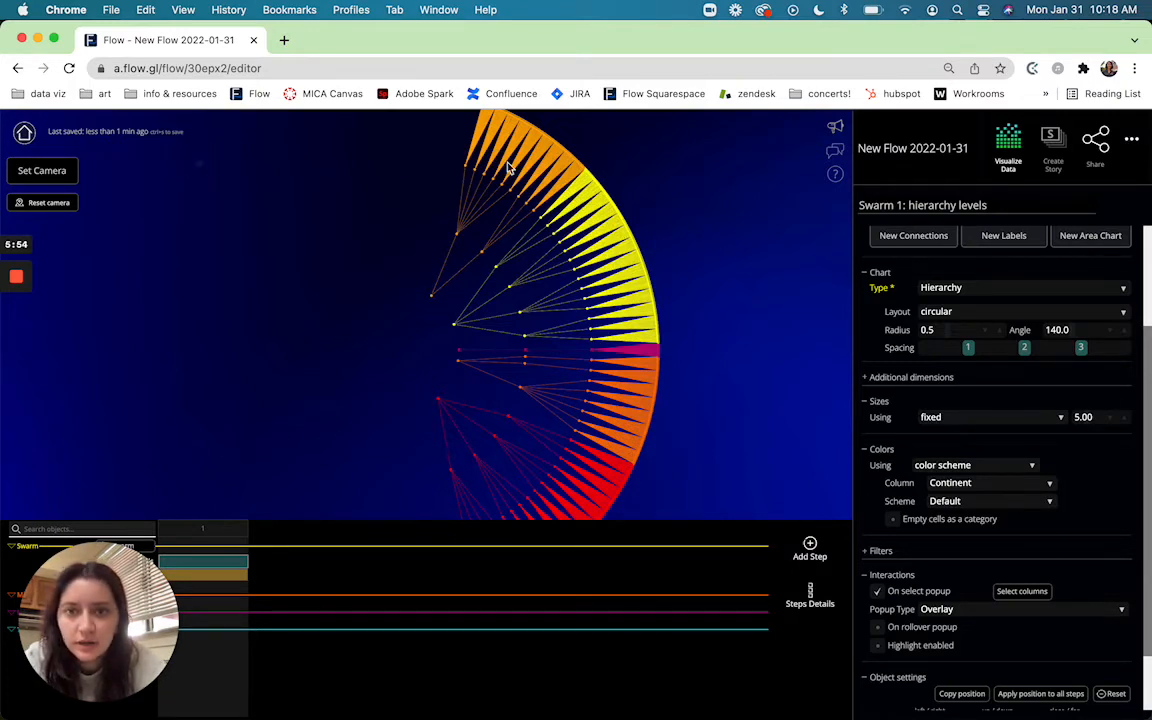
left_click(548, 140)
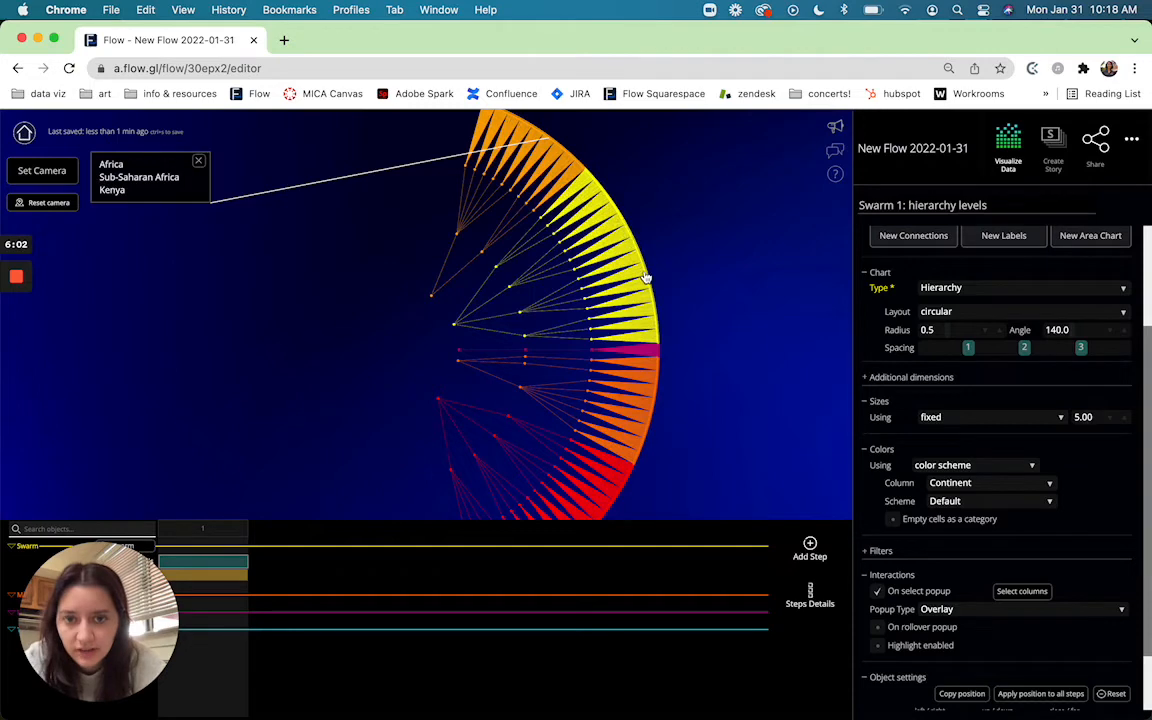
left_click_drag(690, 318, 716, 263)
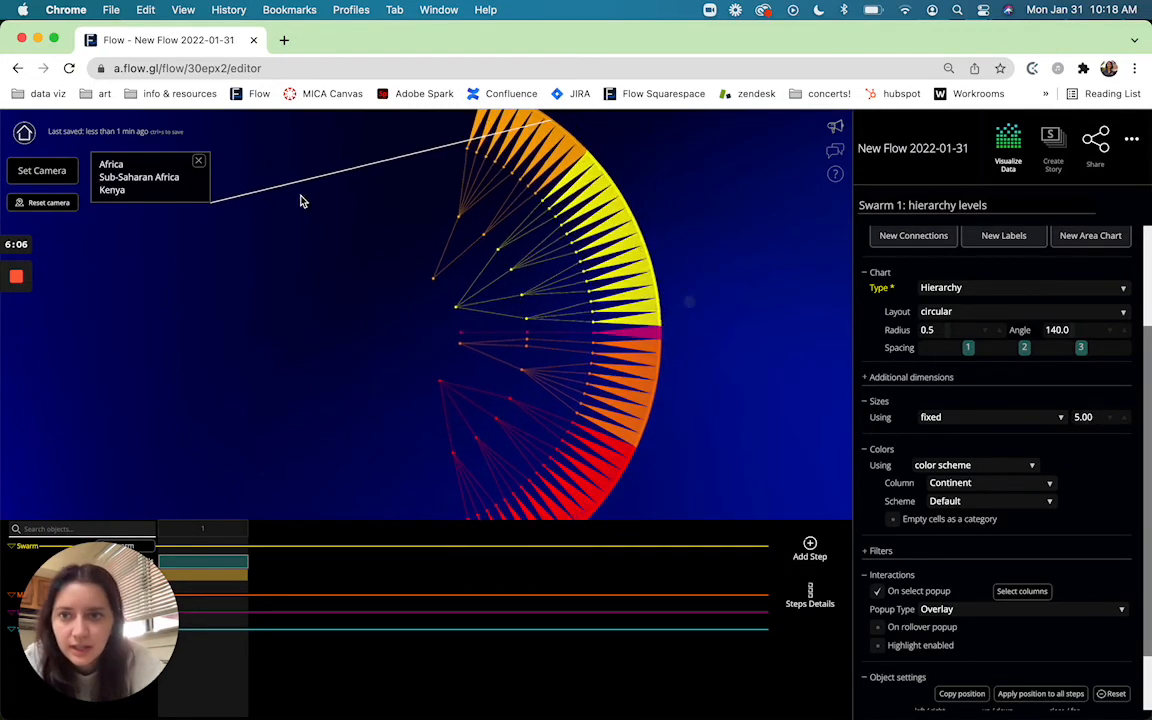
left_click(199, 162)
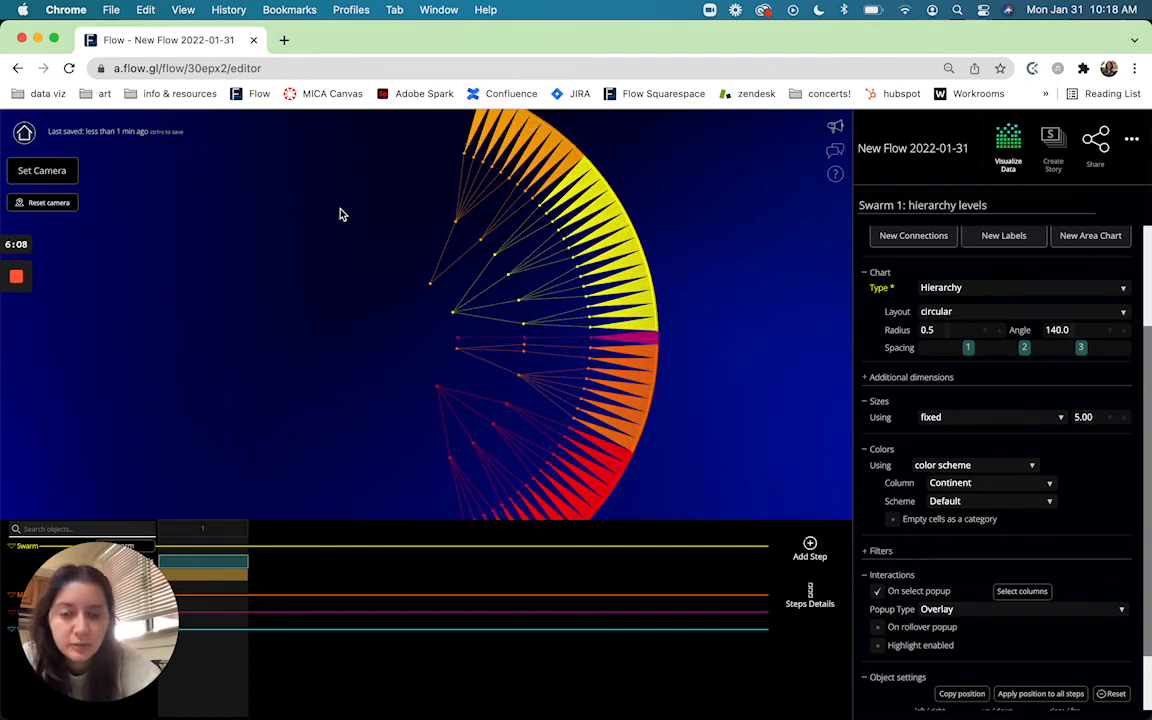
left_click_drag(338, 222, 340, 250)
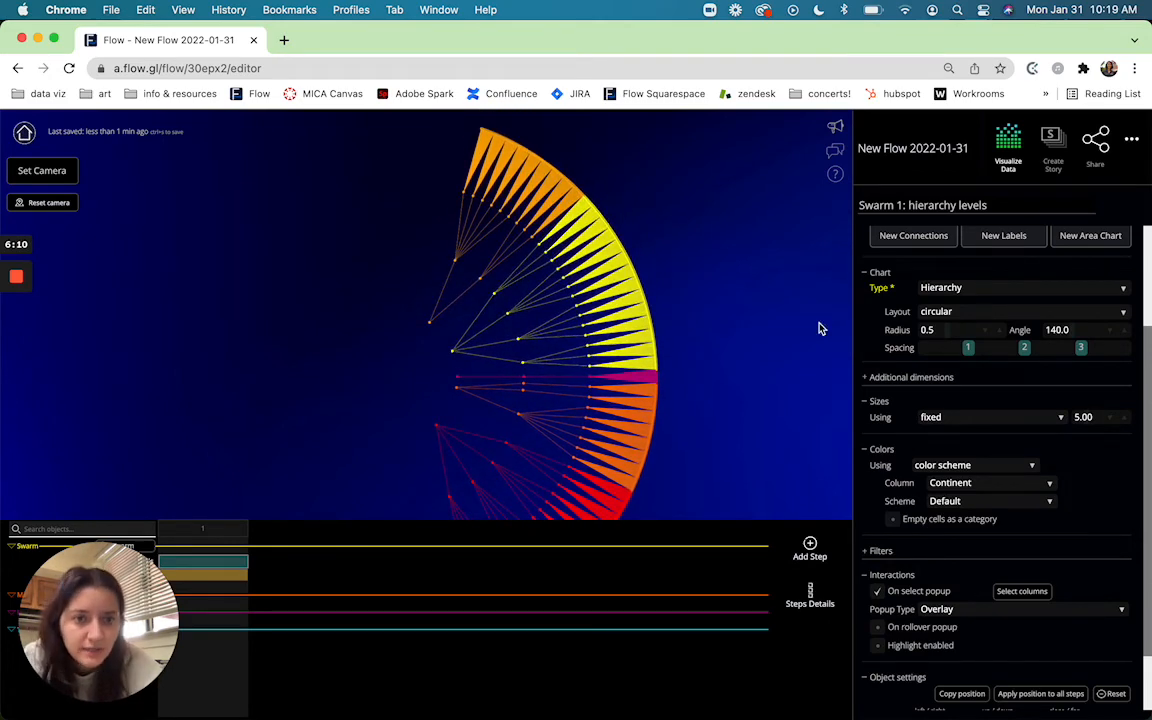
scroll(985, 322, "up", 4)
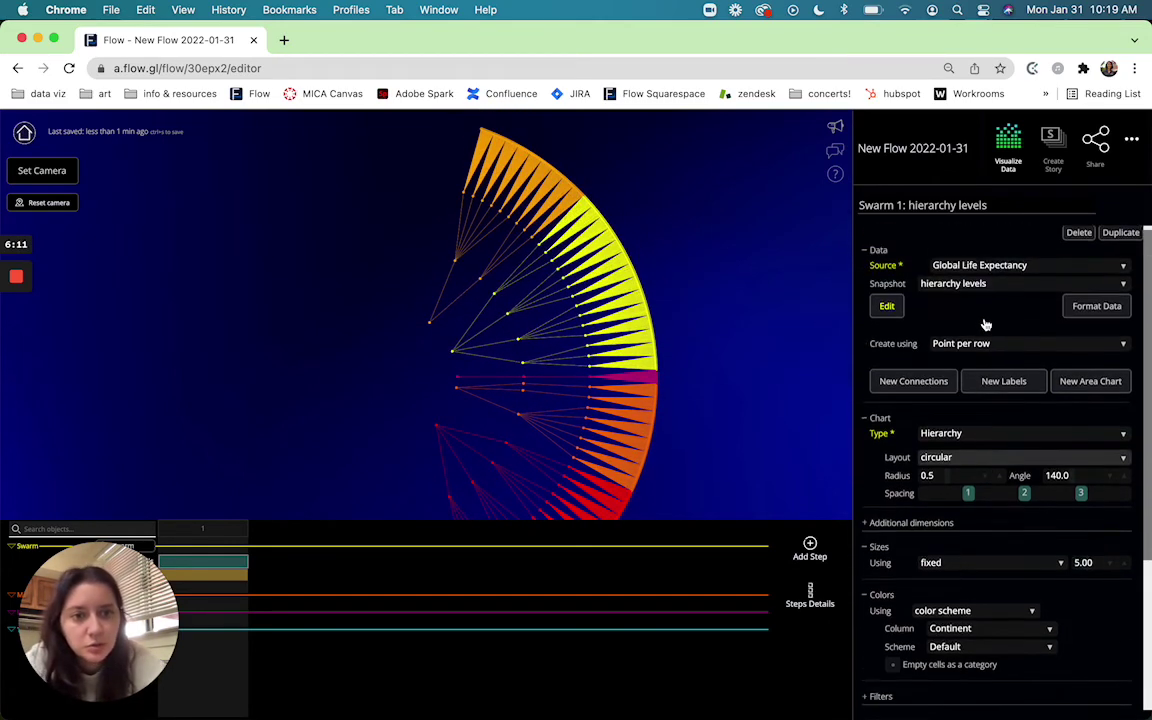
Add a new labels layer showing each point's Continent, displayed only when a value matches
left_click(1025, 387)
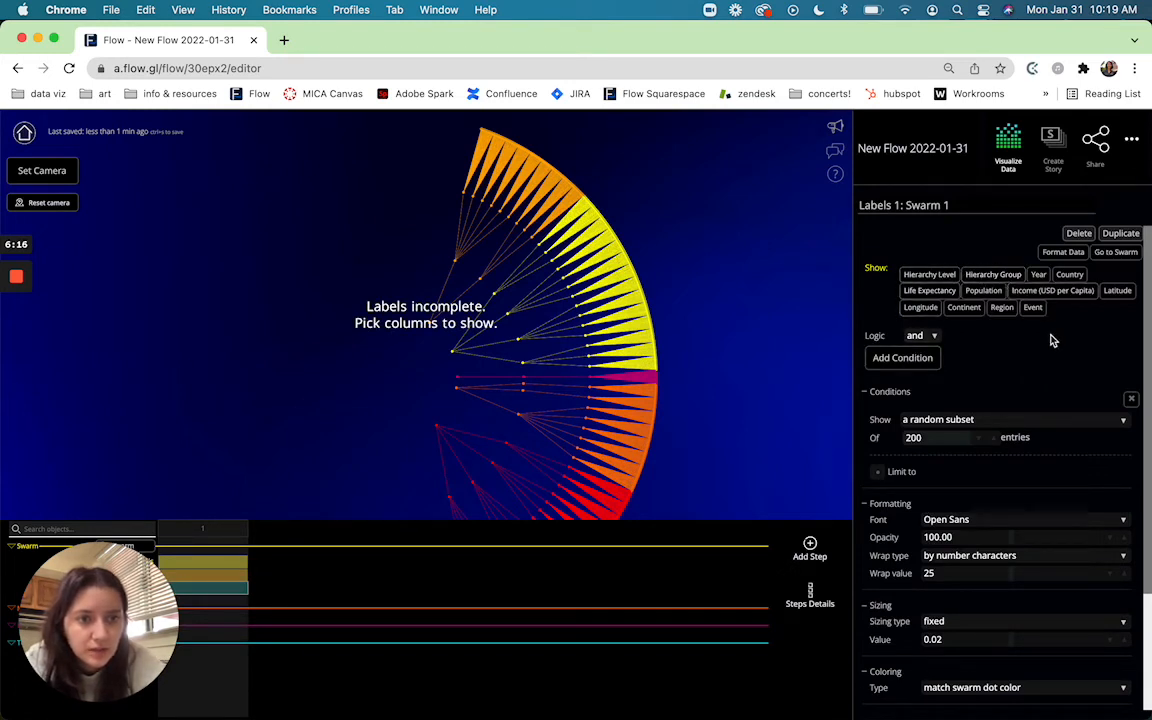
left_click(965, 307)
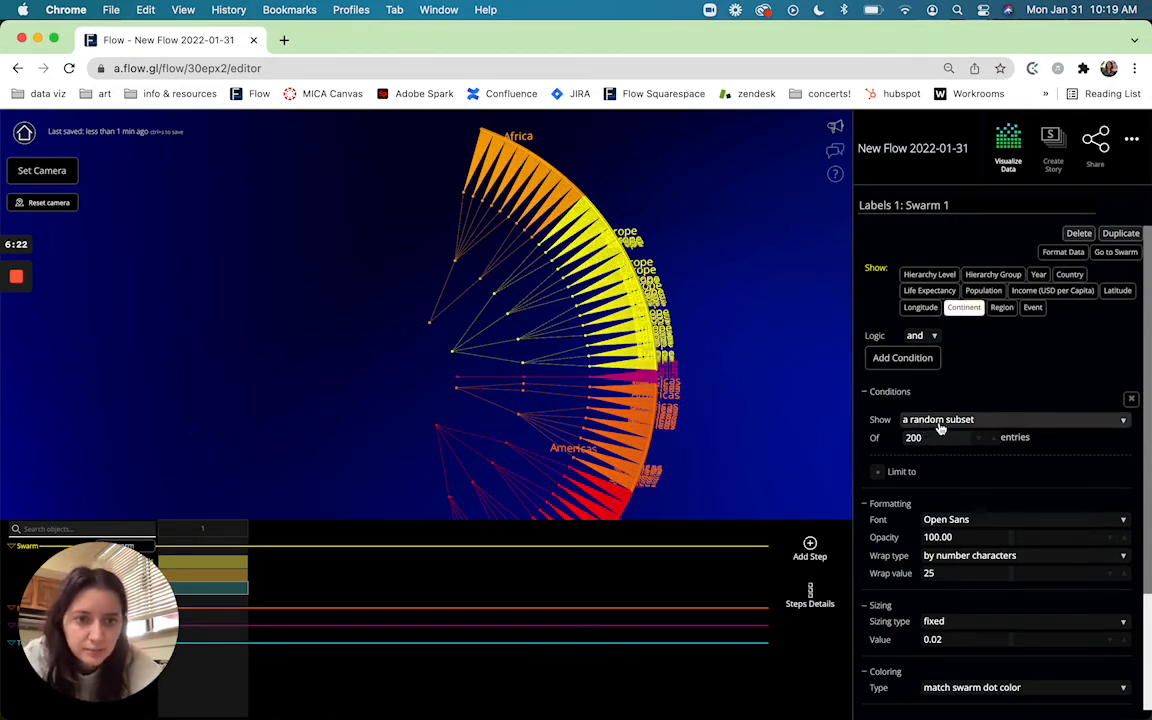
left_click(1010, 419)
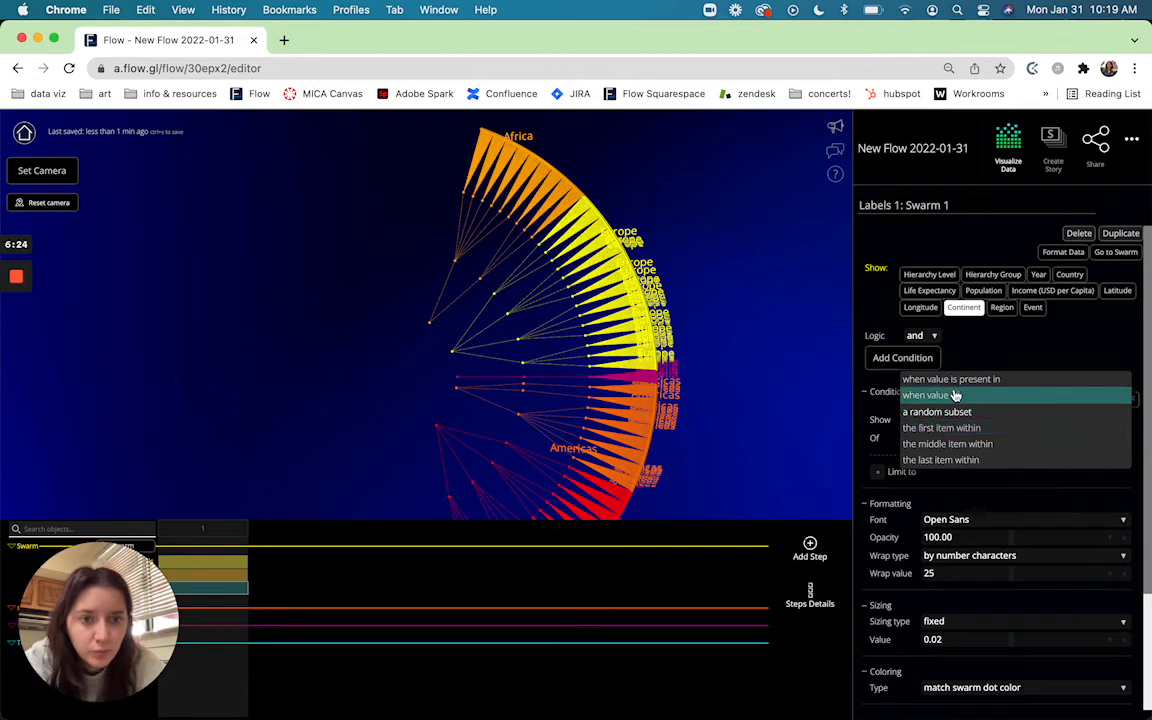
left_click(955, 395)
Condition the labels on Hierarchy Level equal to 1 so only continent nodes are named
left_click(956, 440)
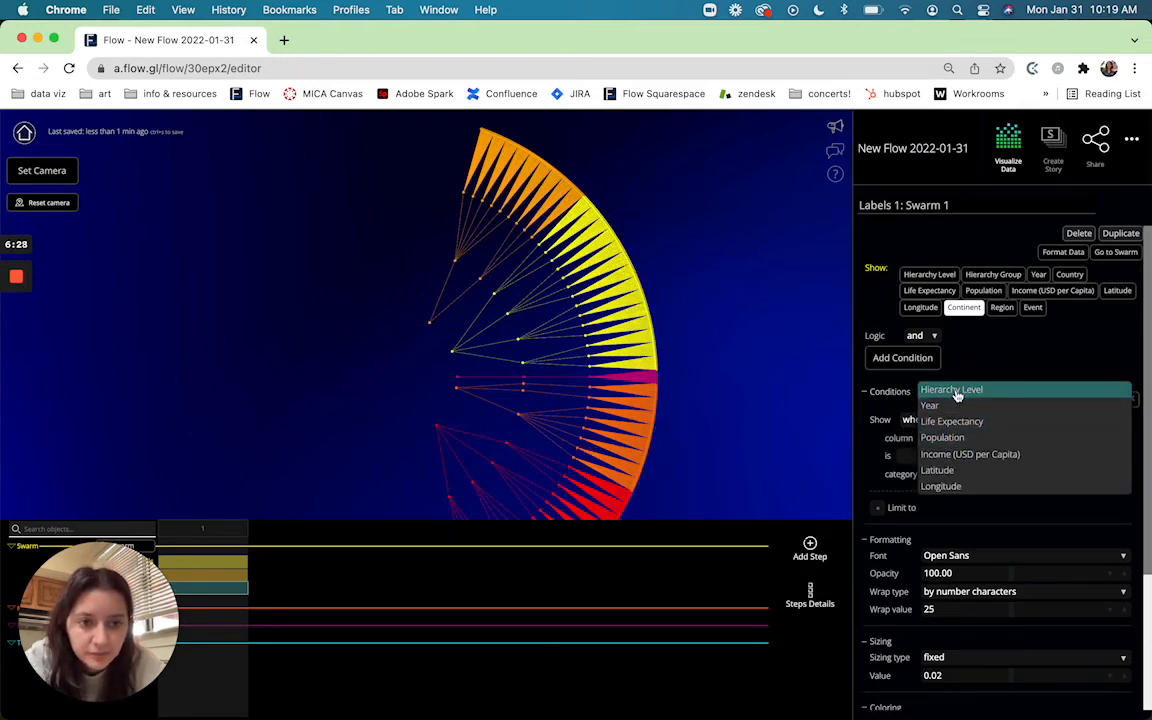
left_click(957, 393)
left_click(944, 457)
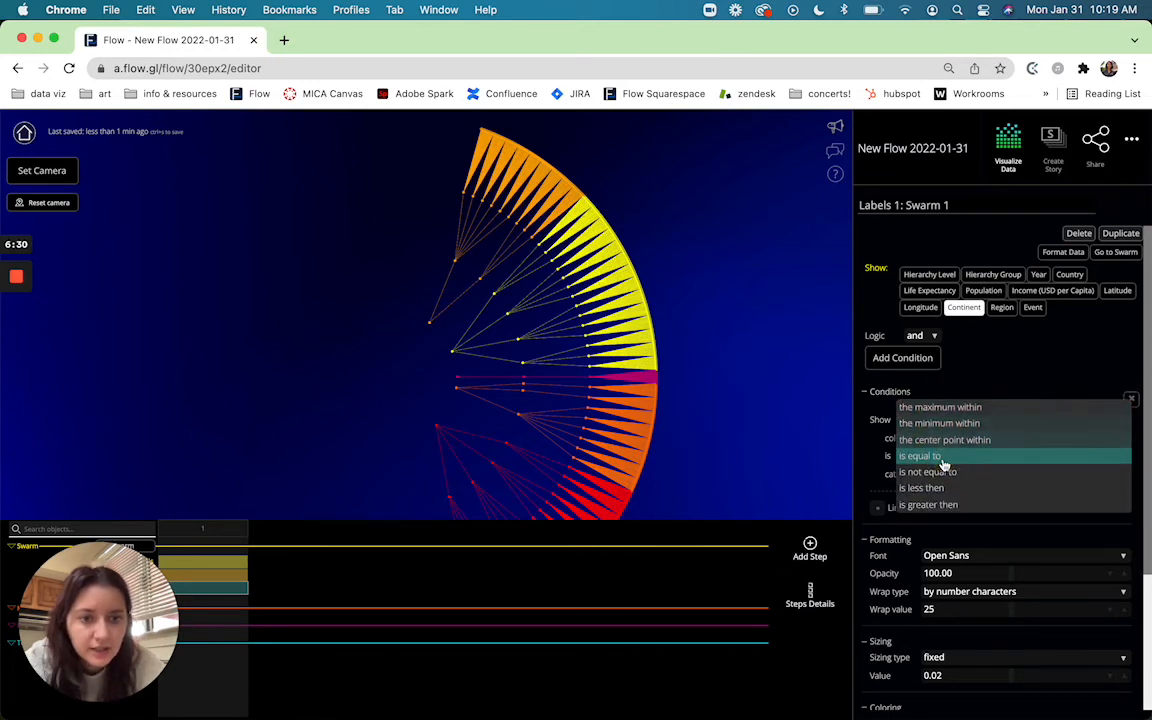
left_click(930, 456)
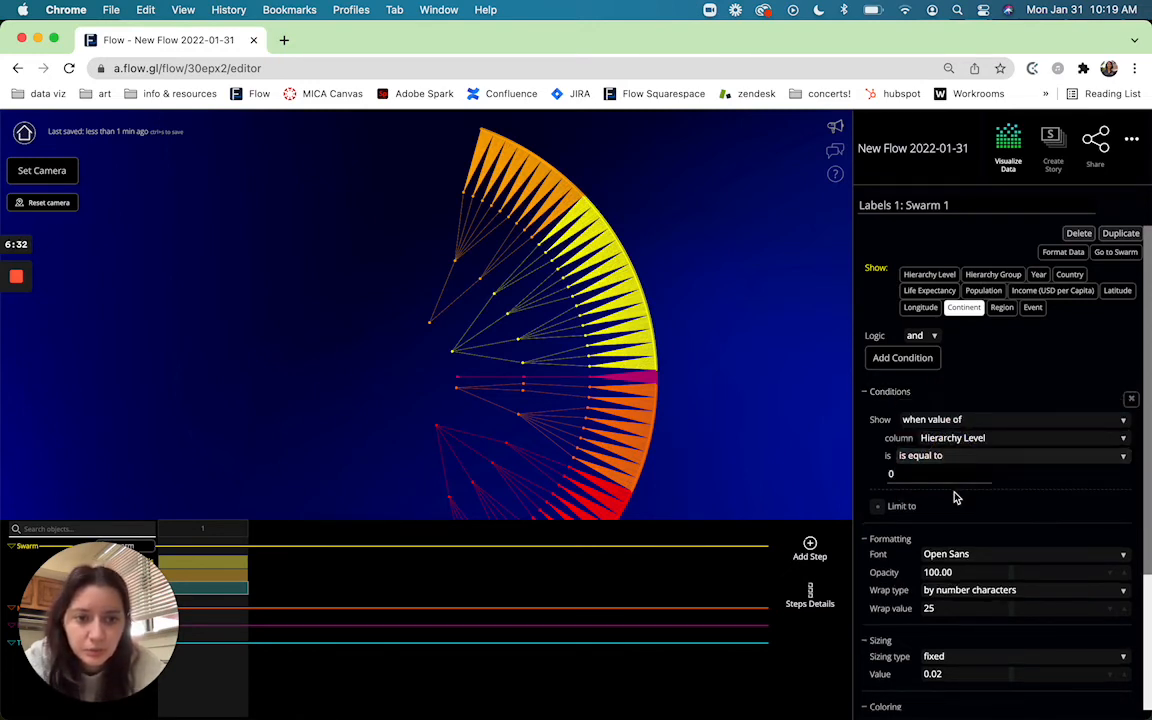
left_click(940, 473)
key("BackSpace")
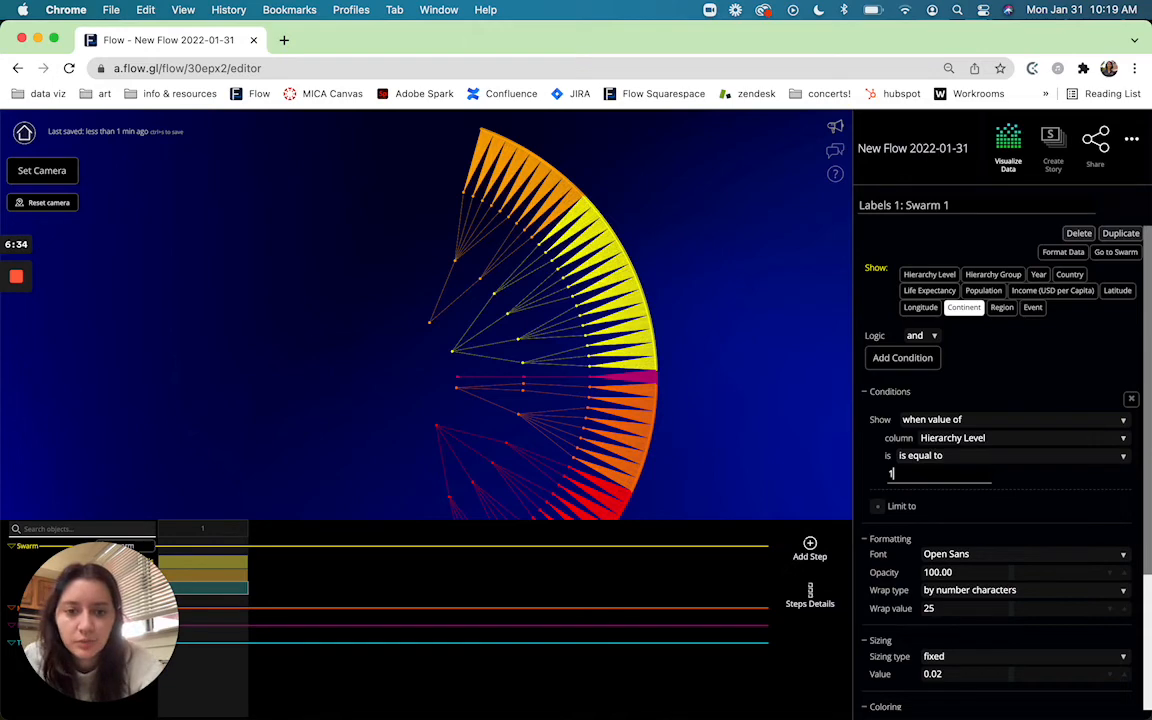
type("1")
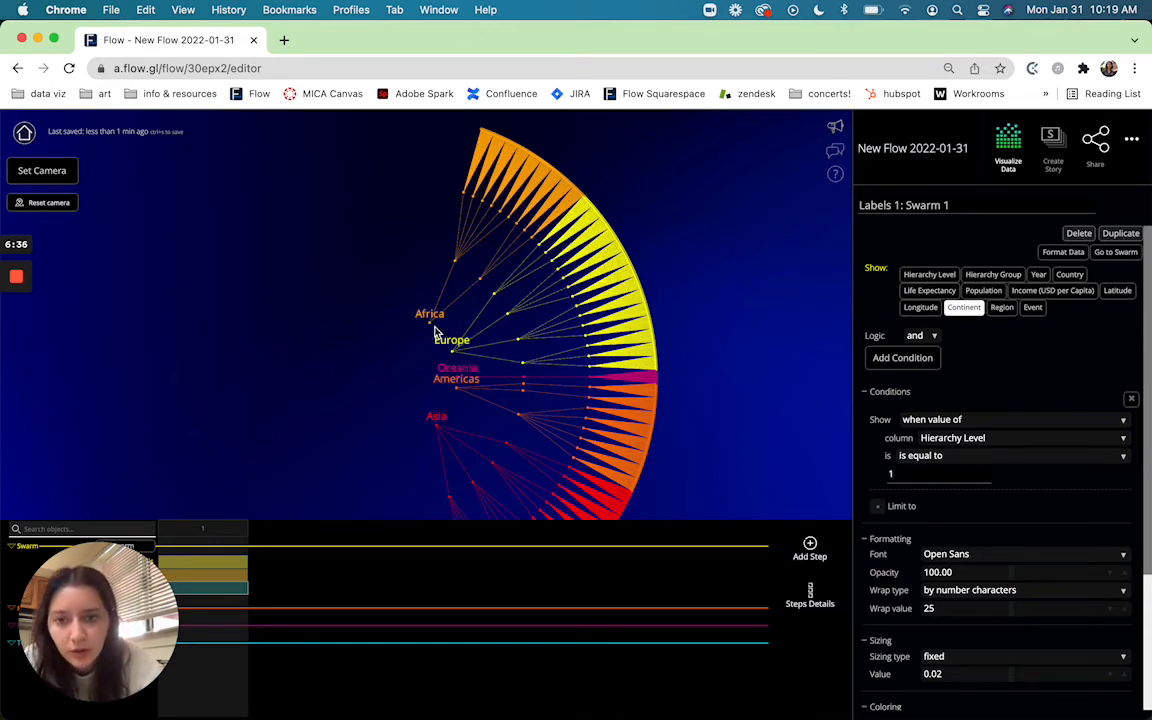
left_click_drag(527, 398, 538, 328)
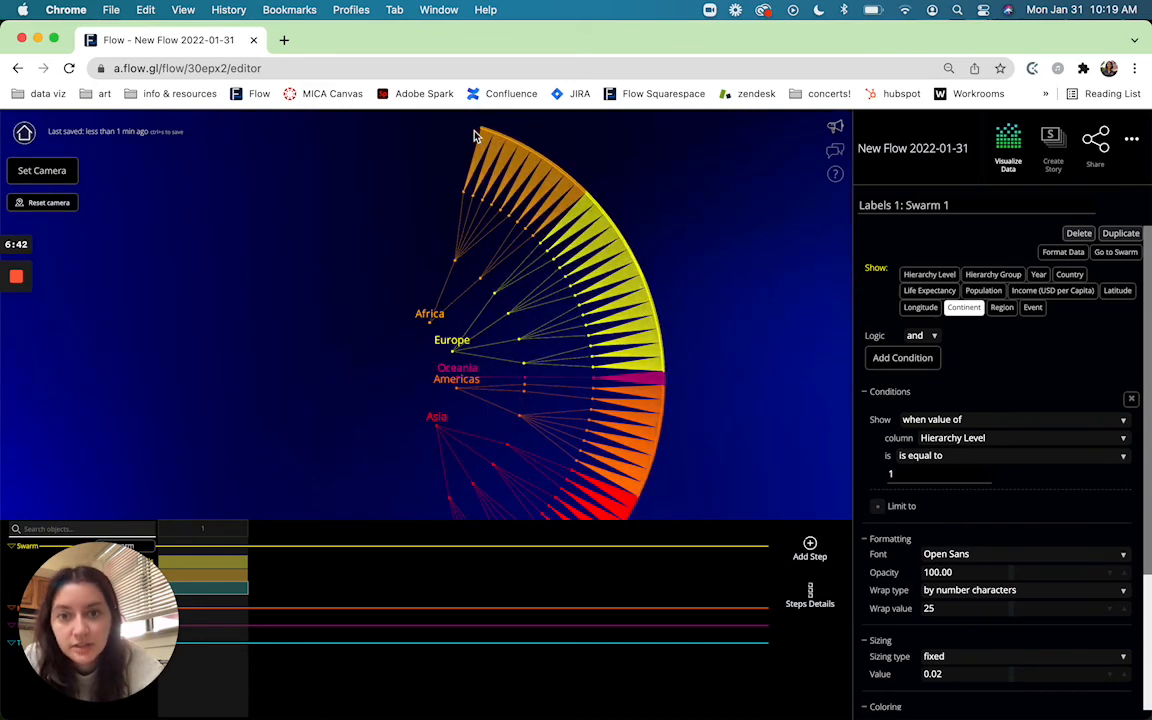
left_click_drag(540, 330, 443, 277)
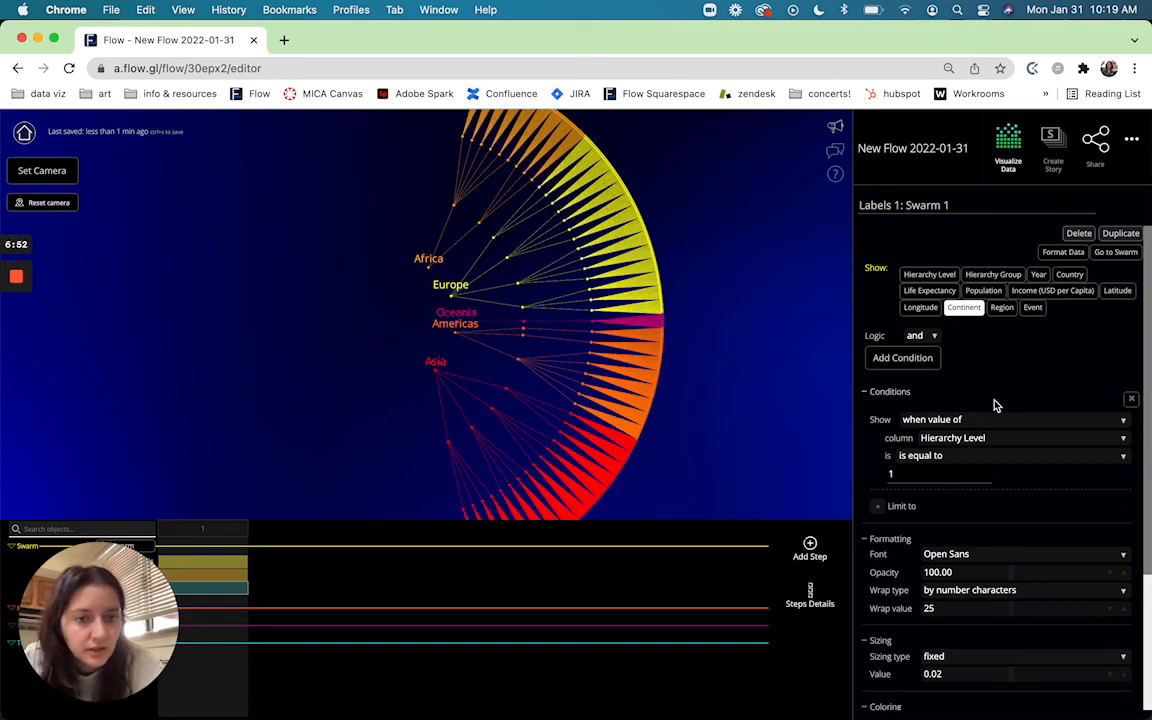
scroll(995, 405, "down", 3)
scroll(995, 405, "up", 3)
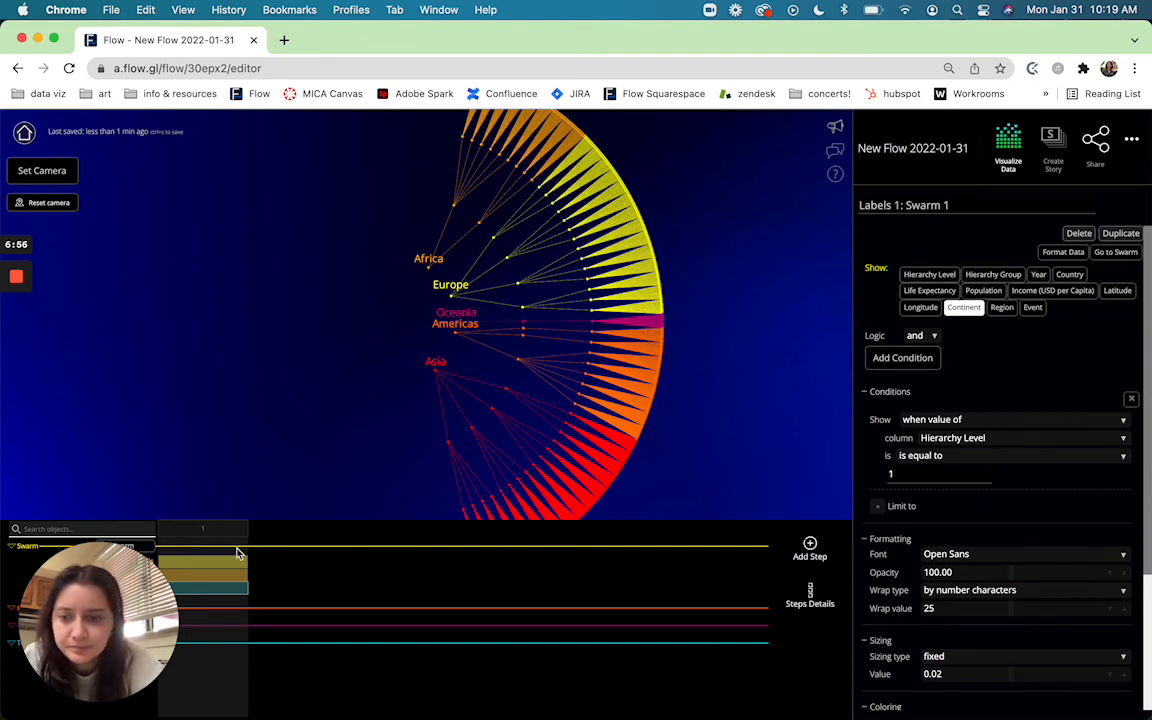
Preview the hierarchy in a linear layout, then return it to the circular layout
left_click(202, 563)
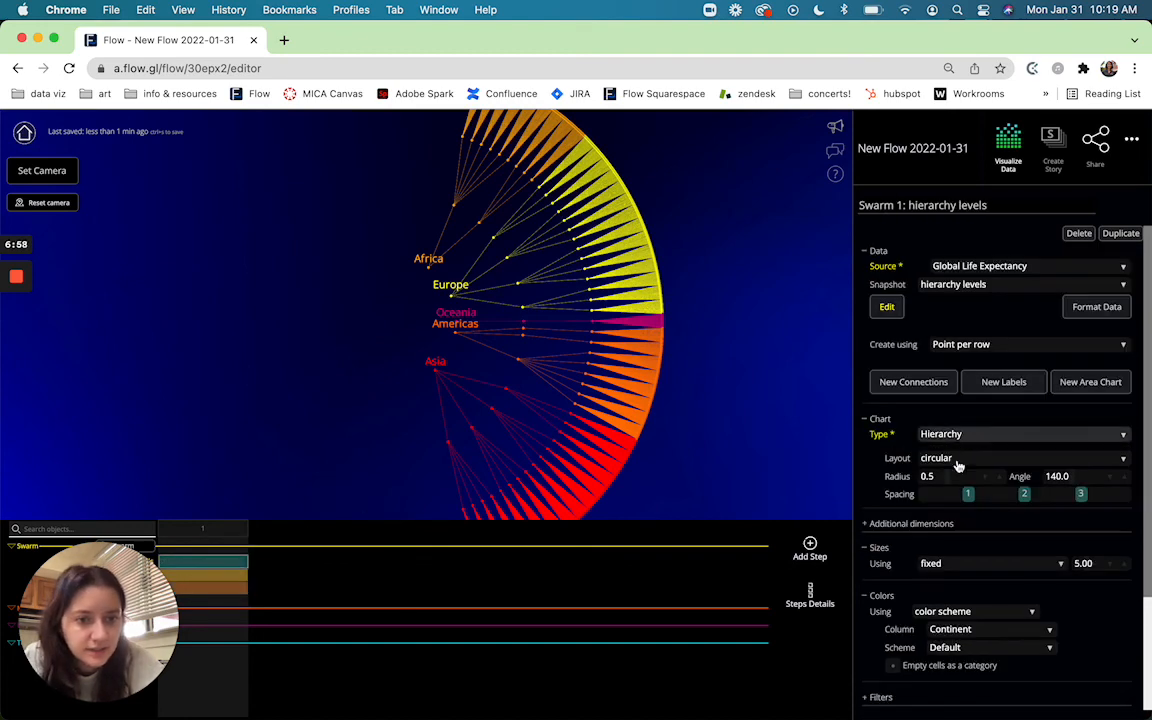
left_click(957, 458)
left_click(941, 447)
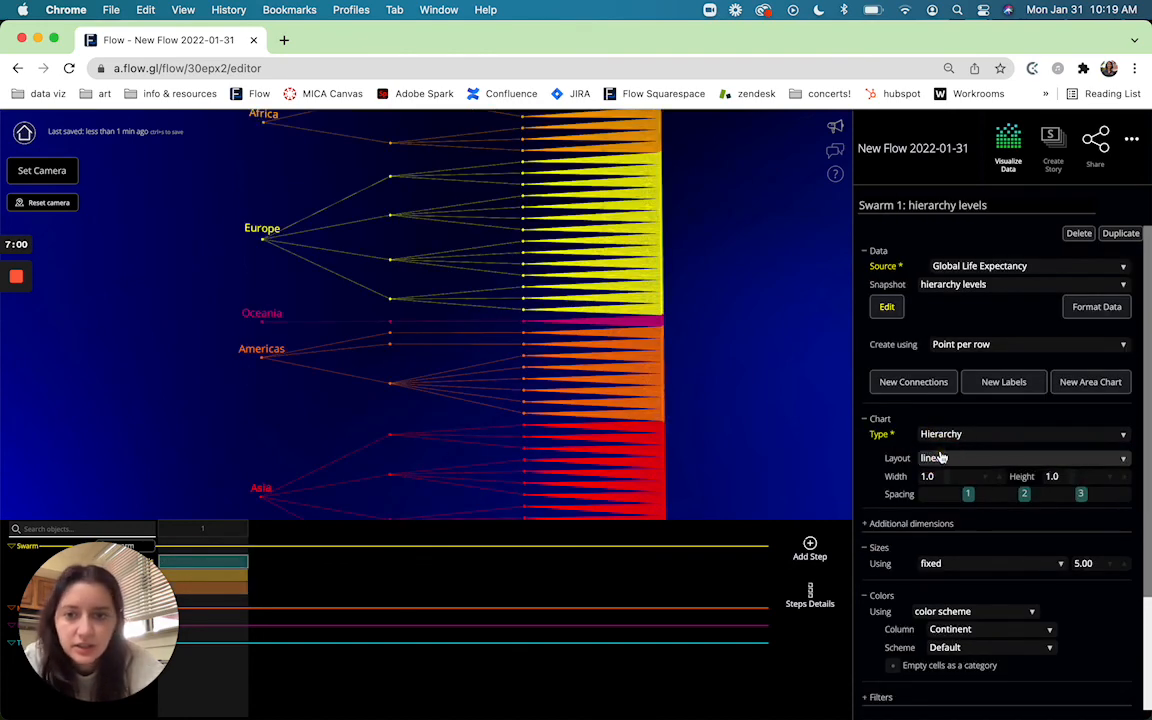
scroll(540, 338, "down", 3)
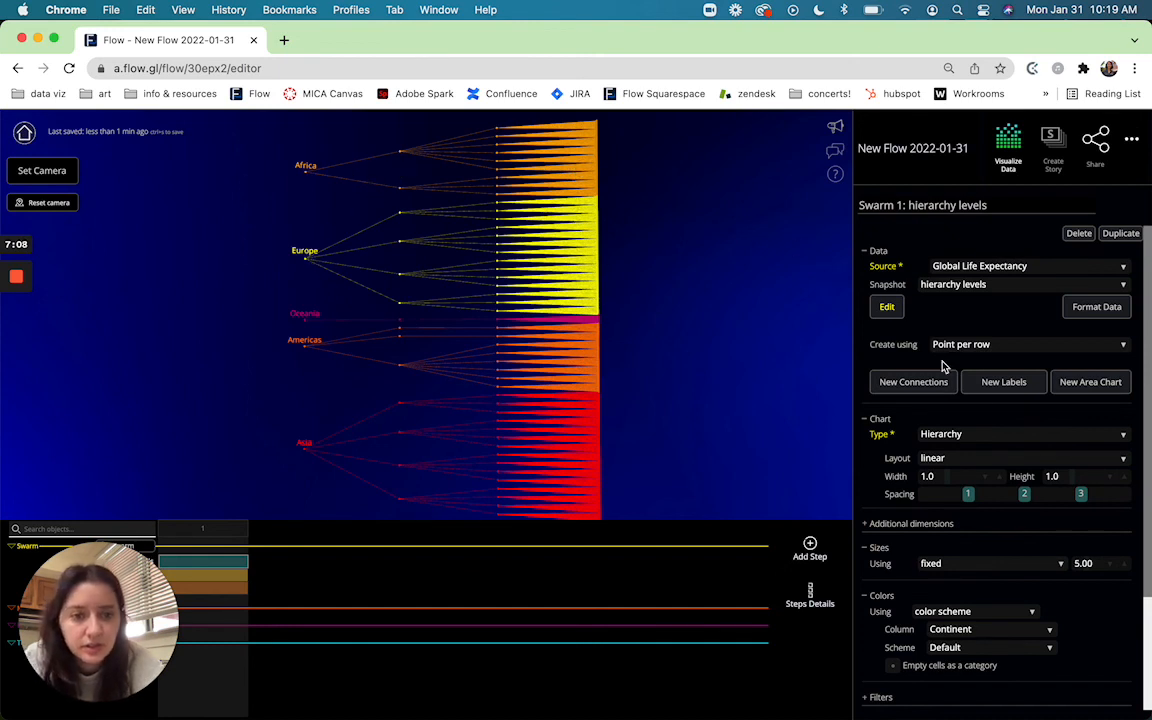
left_click(970, 458)
left_click(945, 470)
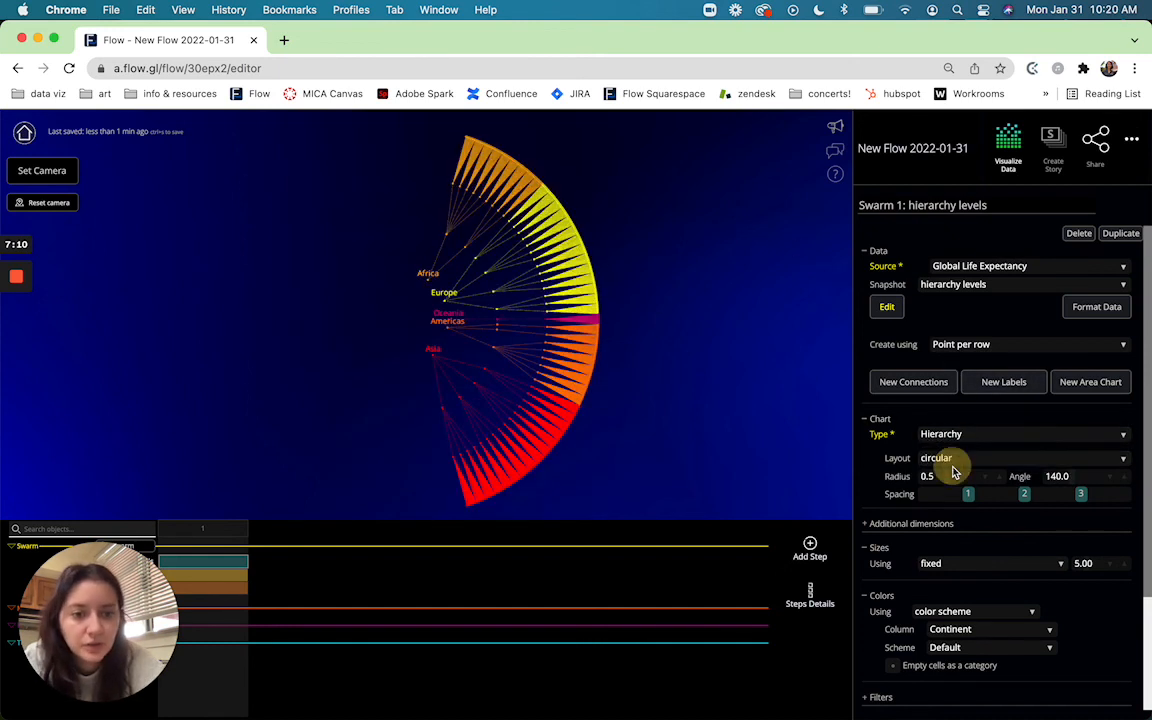